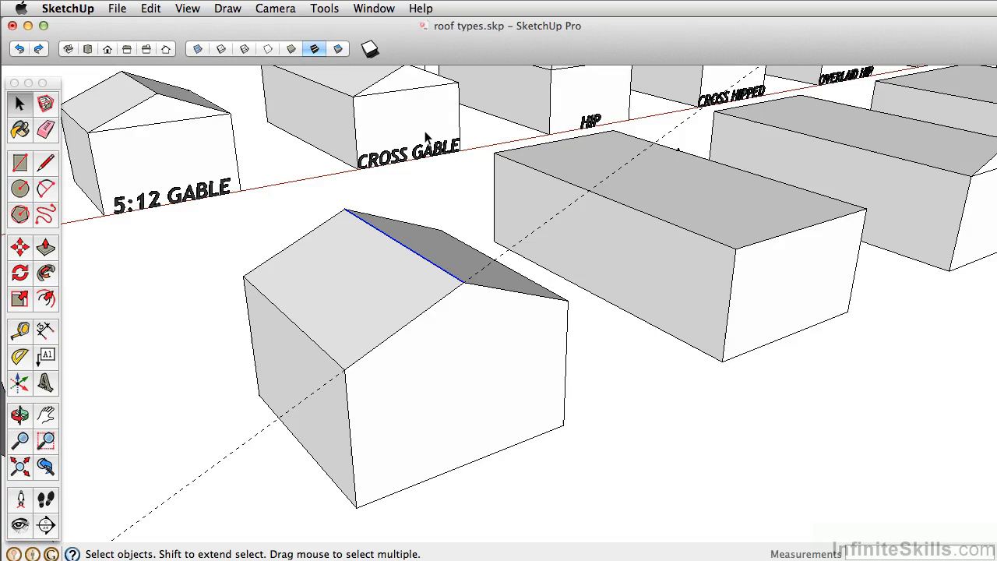
- Draw a vertical 12' edge down the front box's end face, splitting off a narrow strip near the corner
middle_click_drag(427, 137, 348, 360)
scroll(355, 330, "up", 5)
middle_click_drag(417, 309, 317, 379)
middle_click_drag(571, 155, 659, 224)
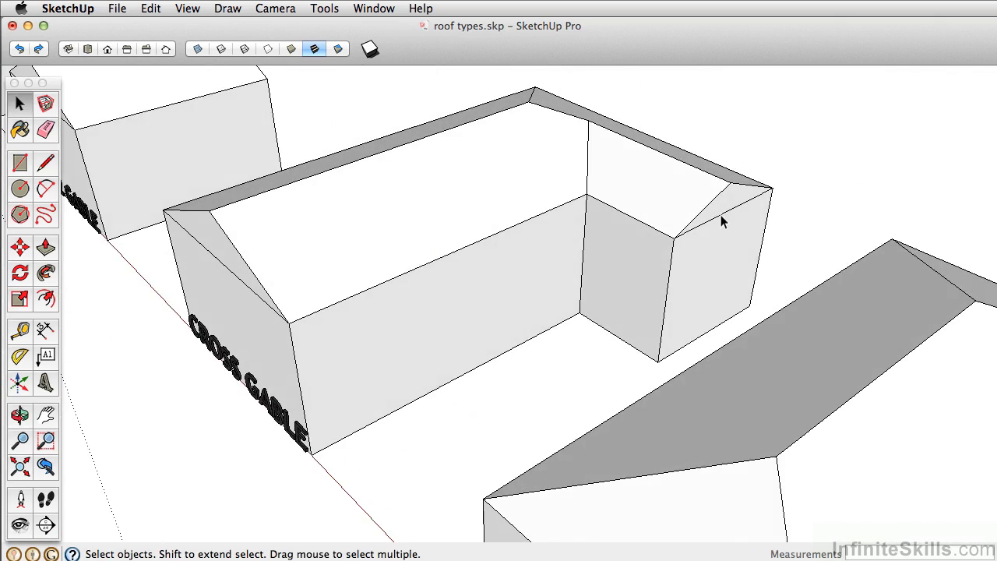
middle_click_drag(310, 242, 457, 263)
scroll(325, 294, "down", 6)
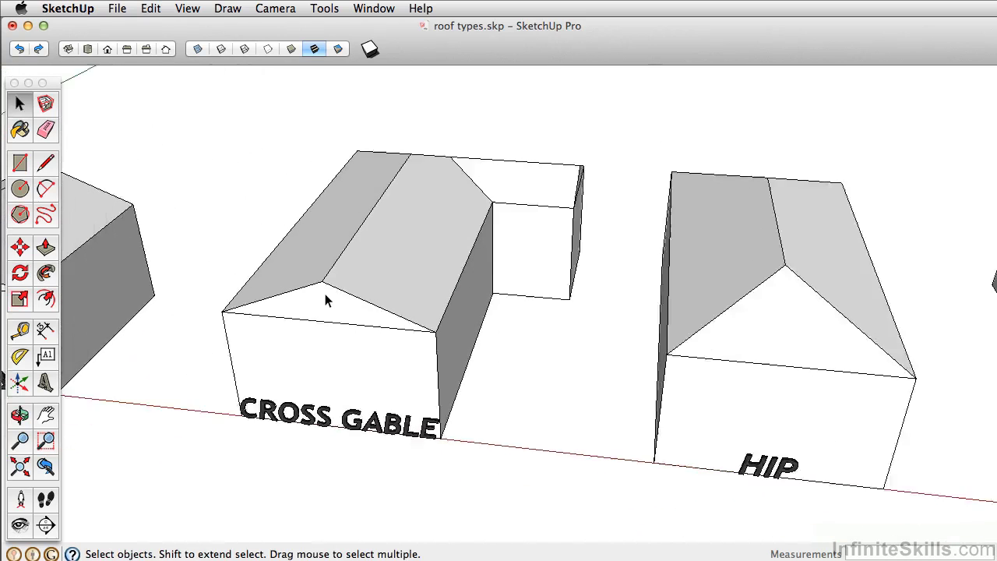
middle_click_drag(306, 322, 444, 156)
middle_click_drag(352, 276, 226, 316)
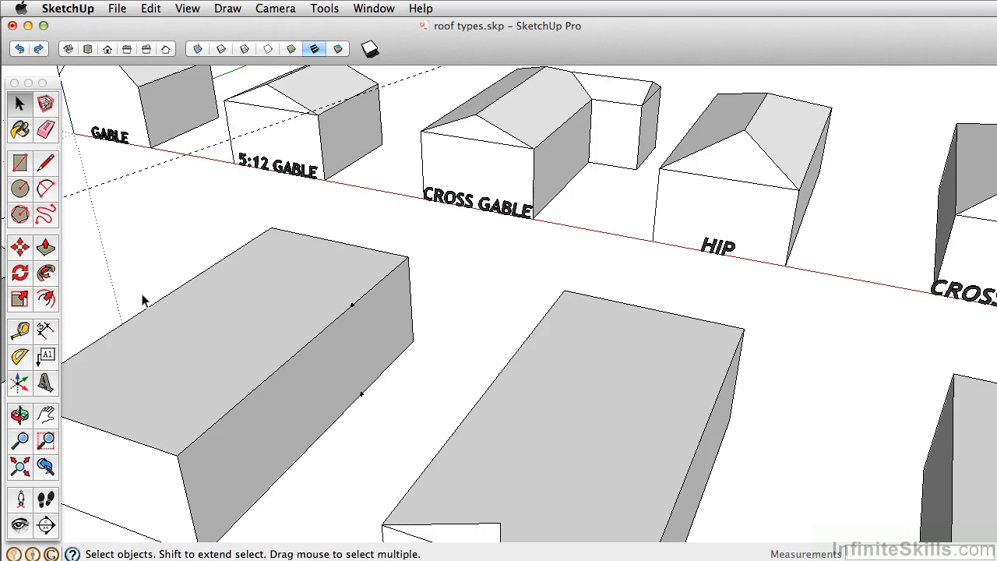
left_click(44, 161)
left_click(352, 305)
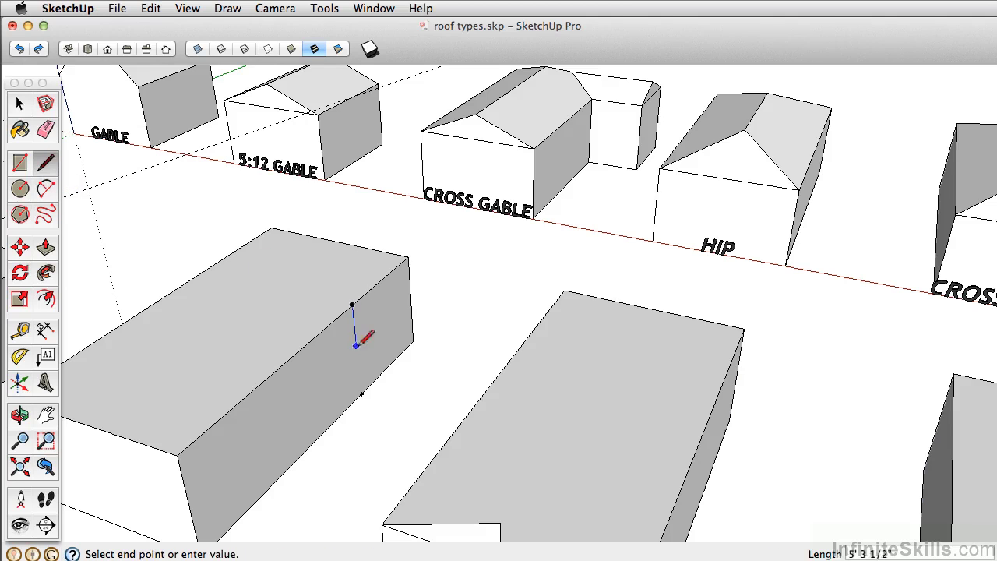
left_click(361, 394)
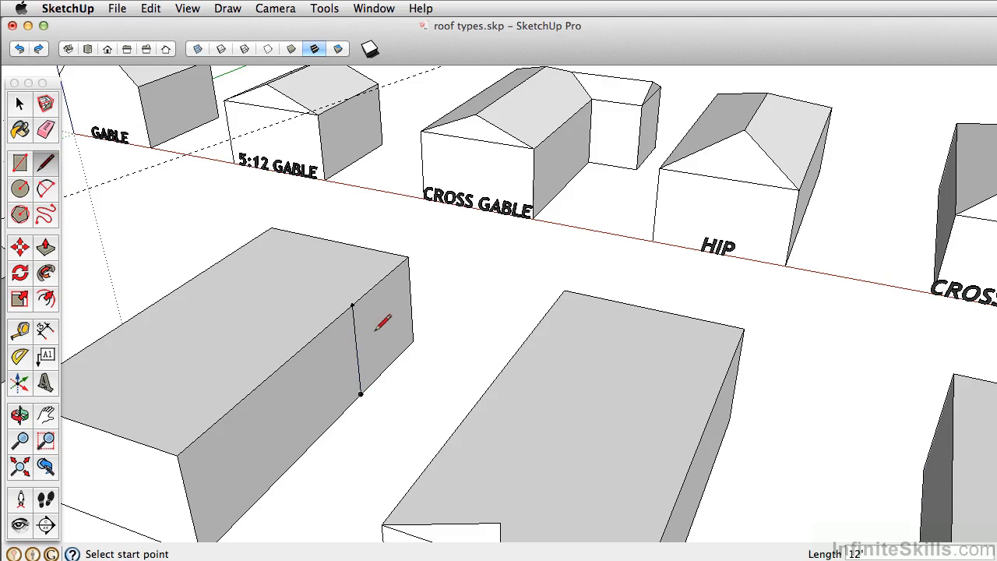
- Select the narrow strip face beside the new edge
left_click(21, 105)
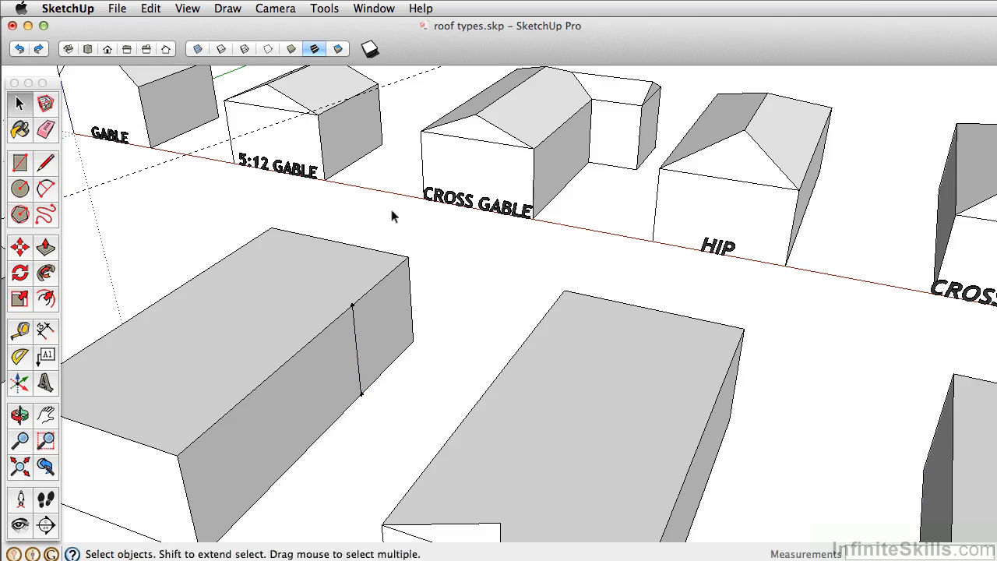
left_click(377, 320)
left_click(339, 346)
left_click(379, 321)
- Push/Pull the narrow strip to the Cross Gable wing's length and set the top face height, giving an L-shaped footprint
left_click(46, 248)
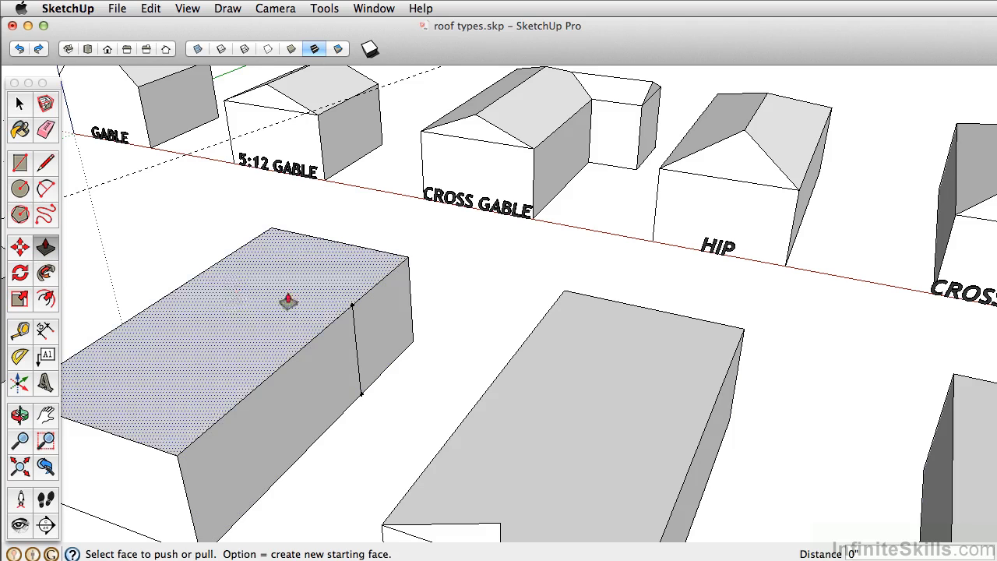
left_click(398, 308)
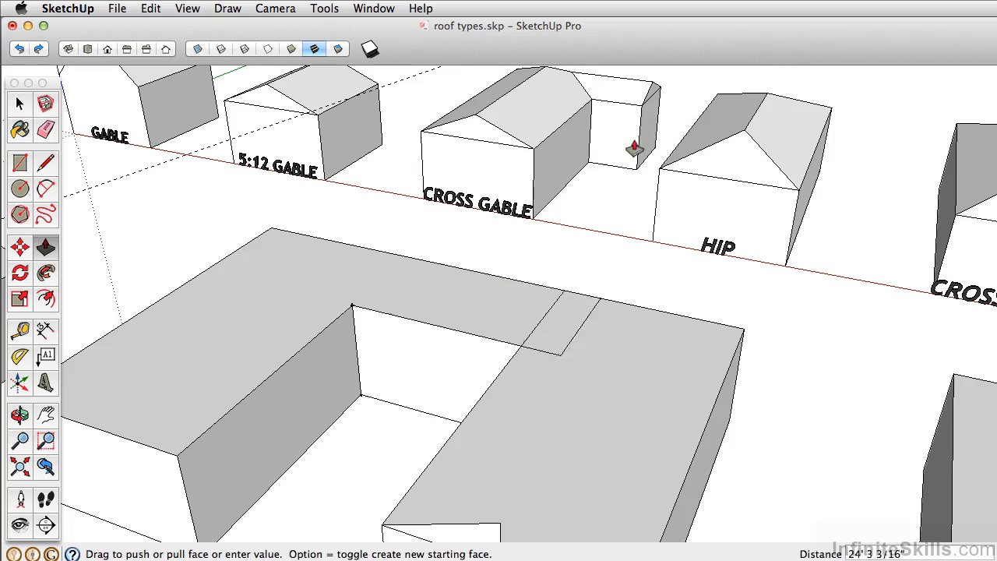
left_click(637, 142)
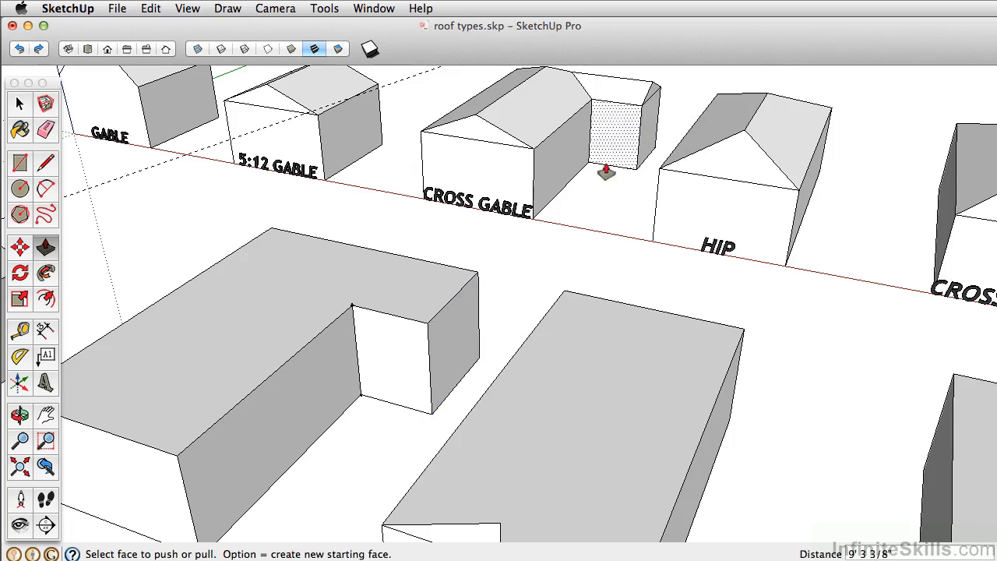
left_click(385, 295)
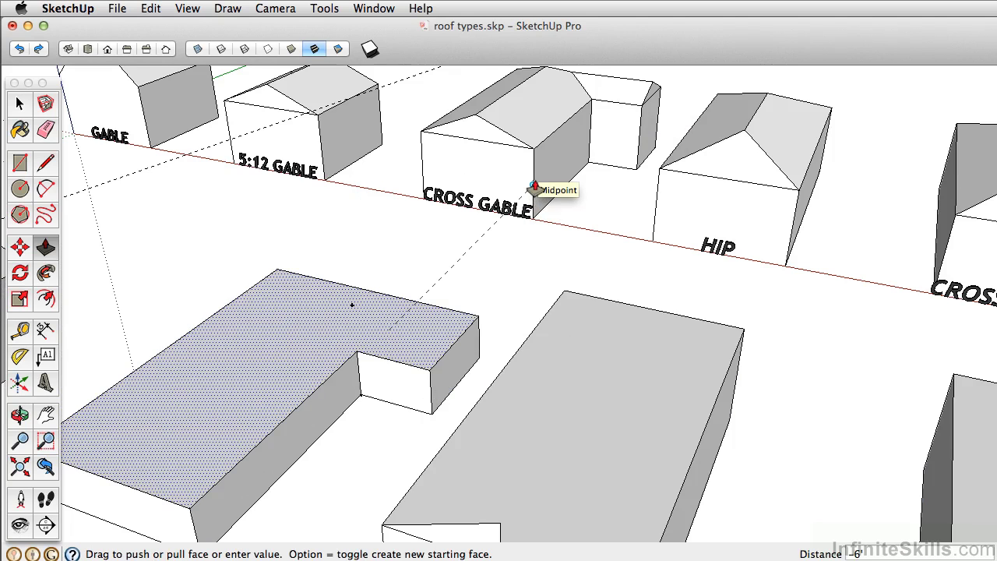
left_click(534, 188)
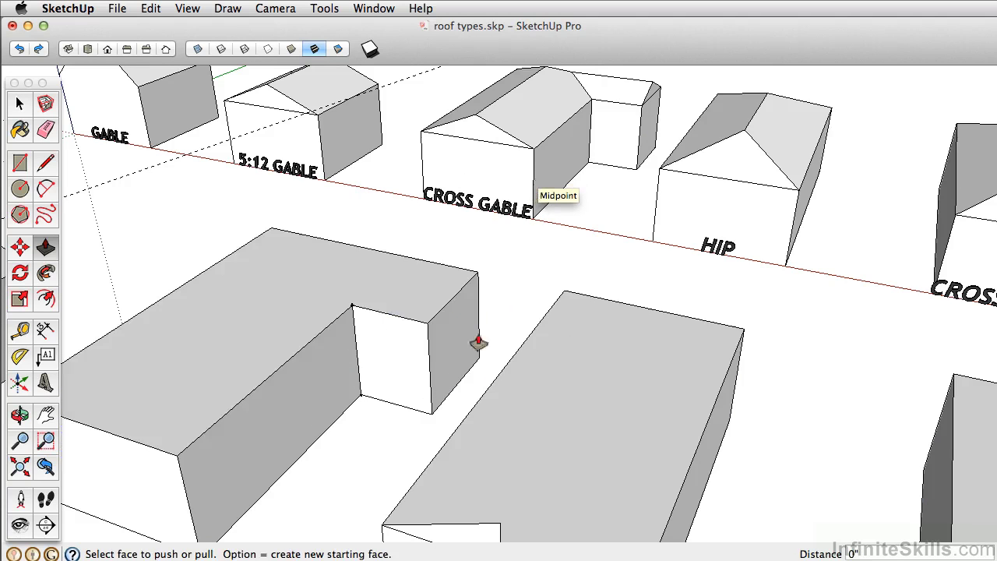
middle_click_drag(308, 373, 389, 328)
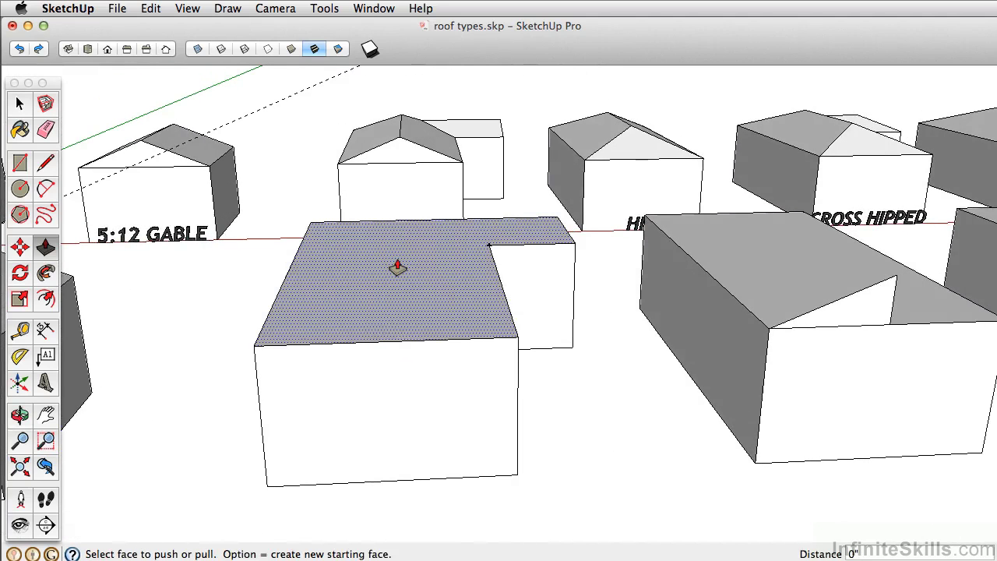
- Tape-measure the Cross Gable roof from ridge down to eave, reading 4' 2"
middle_click_drag(639, 358, 724, 351)
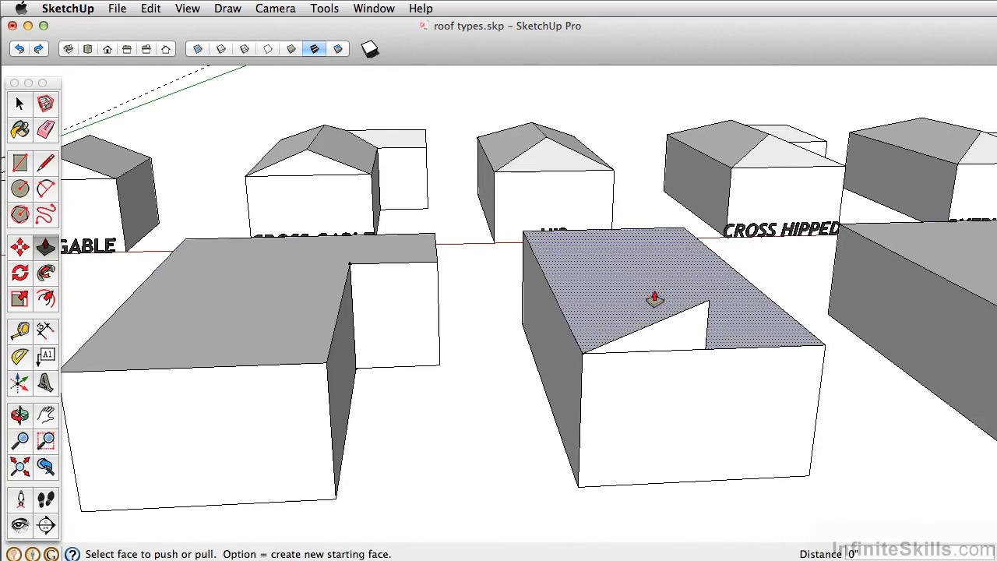
middle_click_drag(304, 335, 461, 333)
left_click(21, 329)
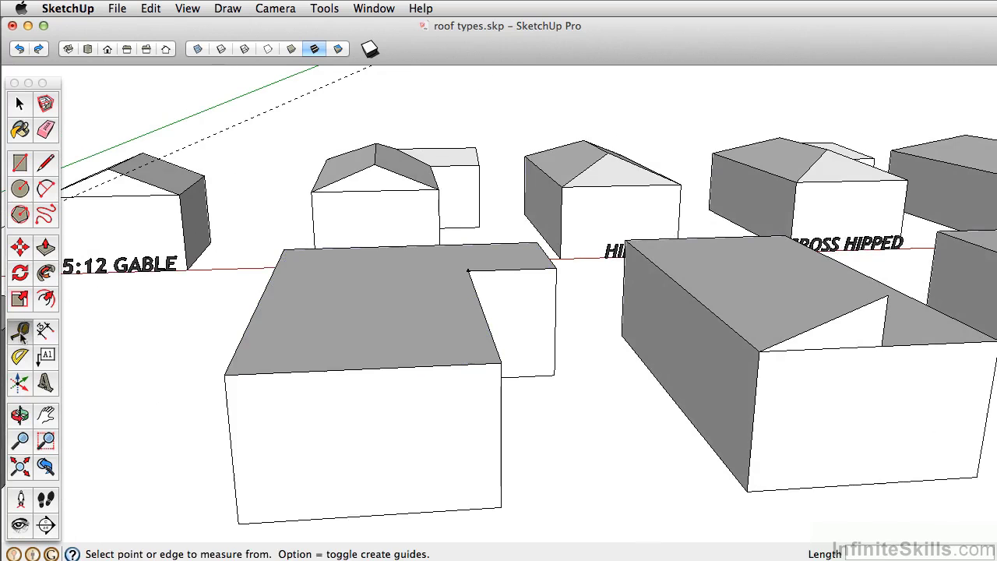
scroll(382, 155, "up", 5)
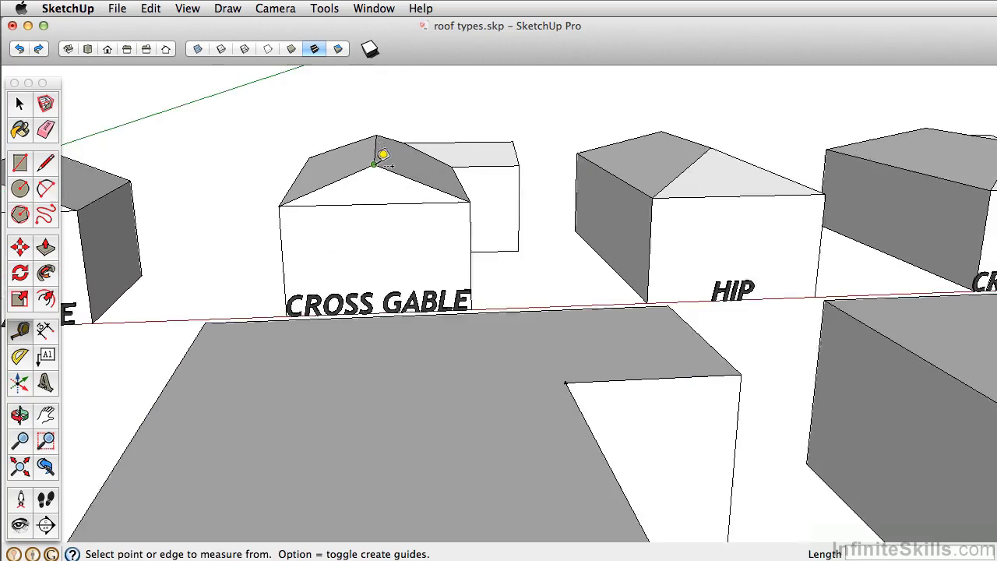
left_click(377, 163)
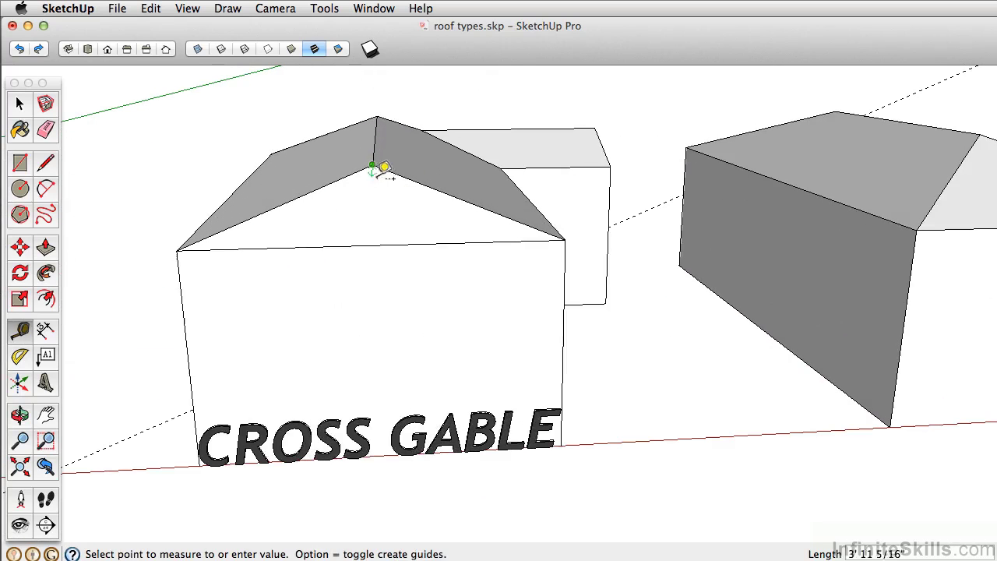
left_click(377, 245)
scroll(383, 233, "down", 10)
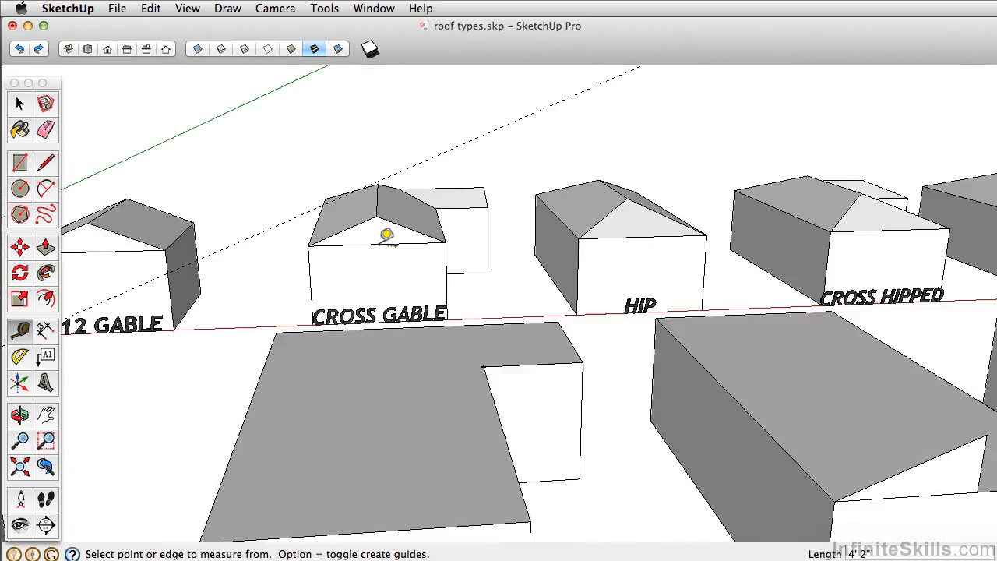
middle_click_drag(384, 444, 445, 425)
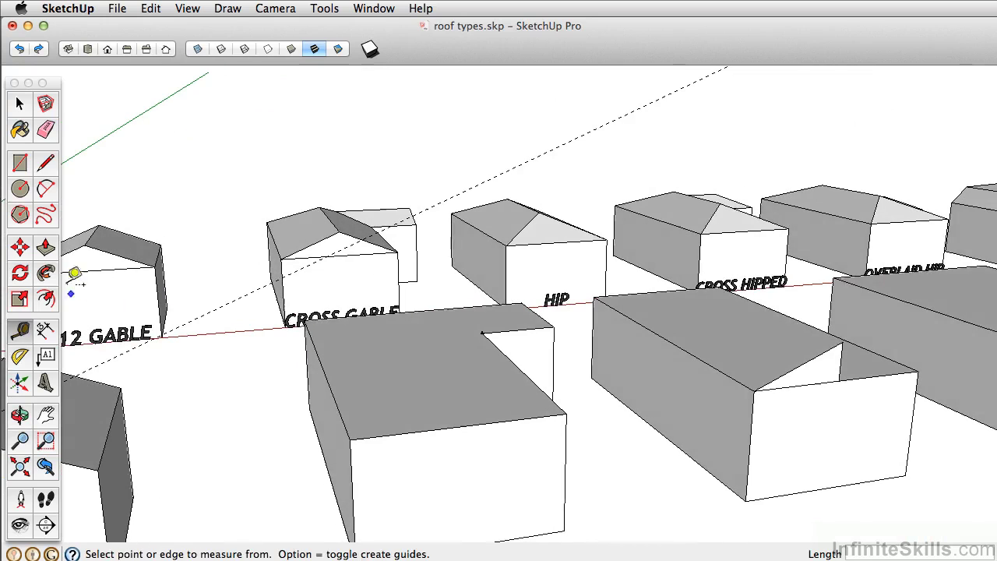
- Draw a 4' 2" vertical line from the box's front edge midpoint and a sloped line to the corner, forming a gable triangle
left_click(45, 162)
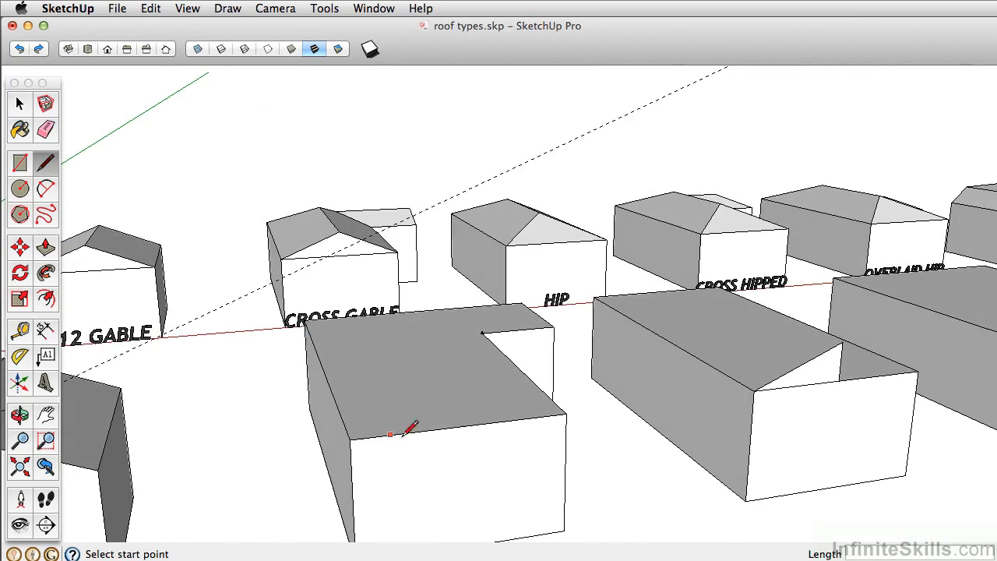
left_click(462, 425)
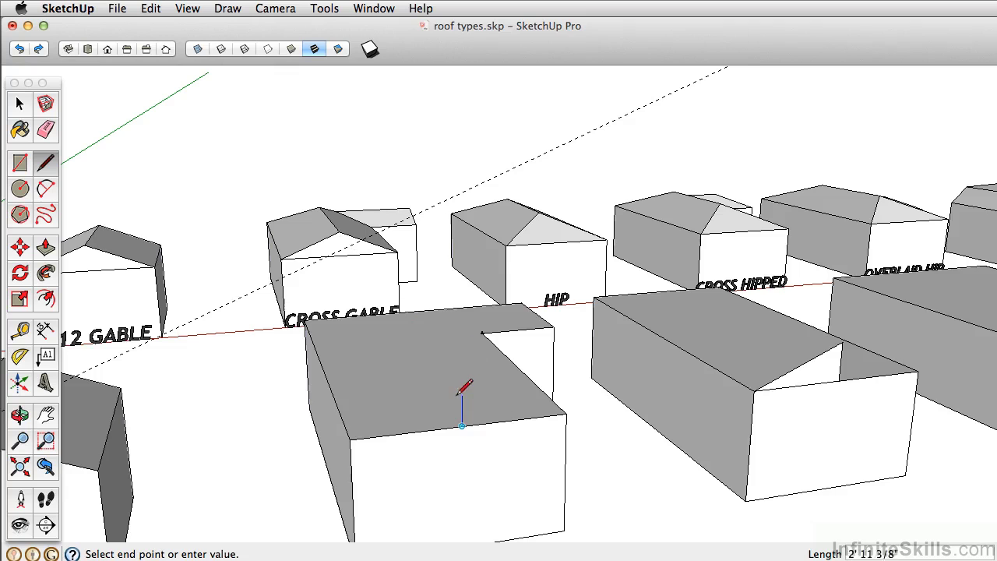
middle_click_drag(452, 407, 567, 386)
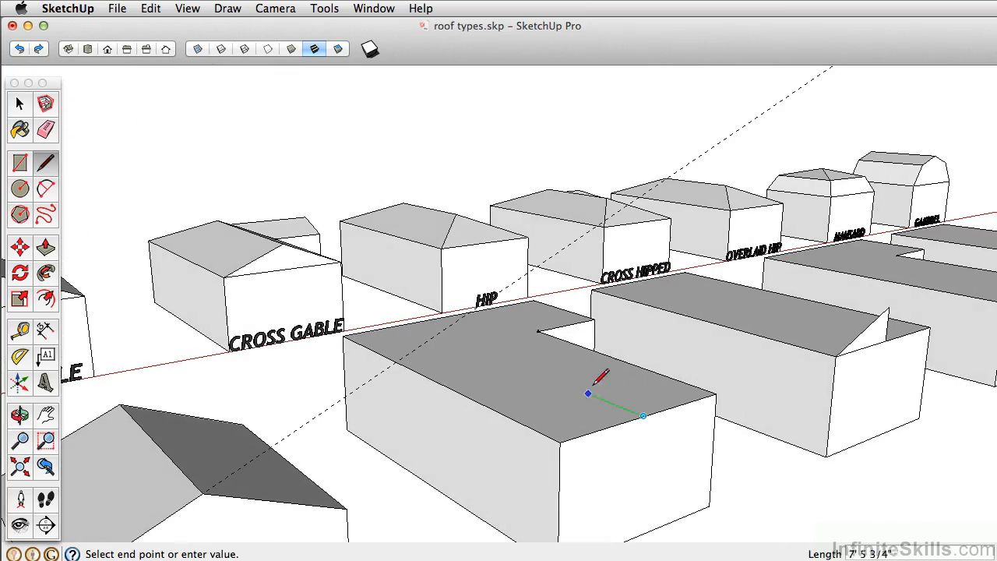
scroll(651, 351, "up", 2)
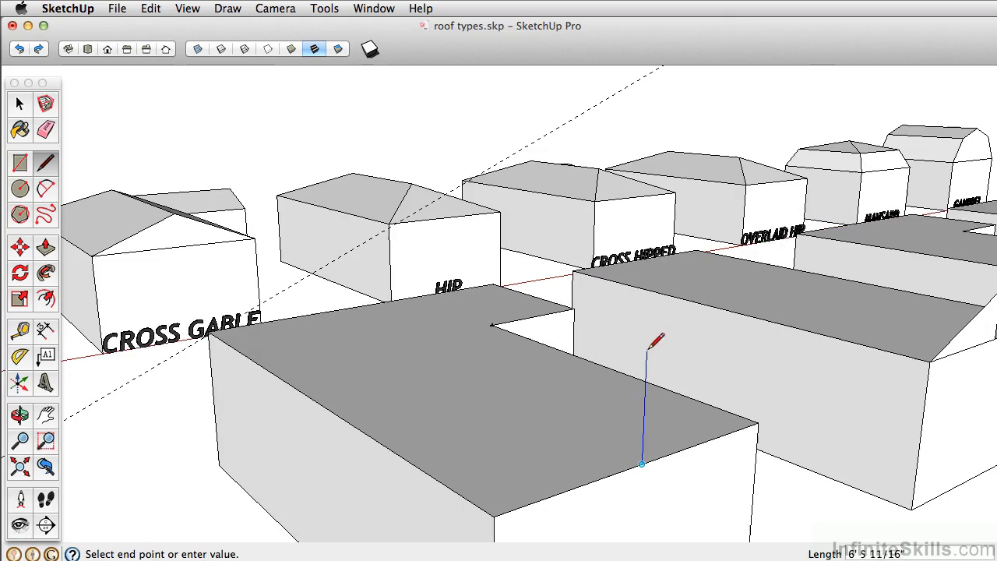
left_click(643, 390)
left_click(495, 516)
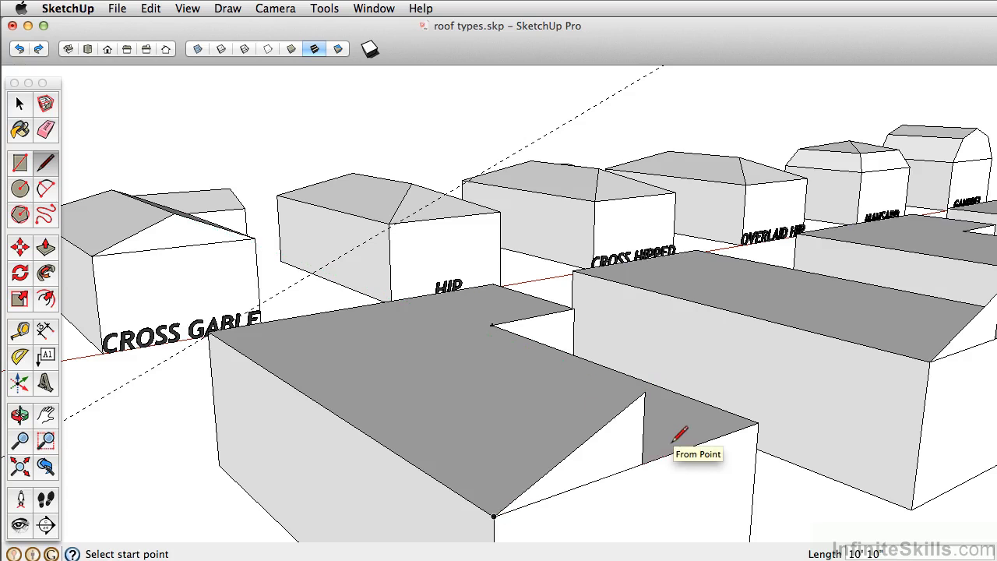
- Follow Me the gable triangle along the eave path, then push the roof's front end flush with the wall corner
mouse_move(626, 403)
middle_mouse_down()
mouse_move(336, 427)
mouse_move(367, 403)
mouse_move(481, 403)
mouse_move(477, 394)
middle_mouse_up()
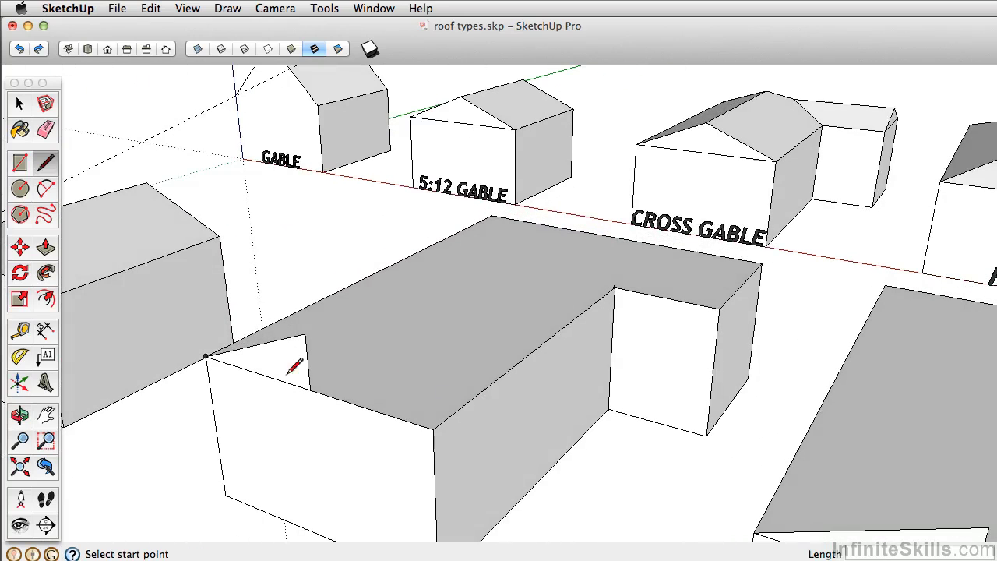
left_click(46, 276)
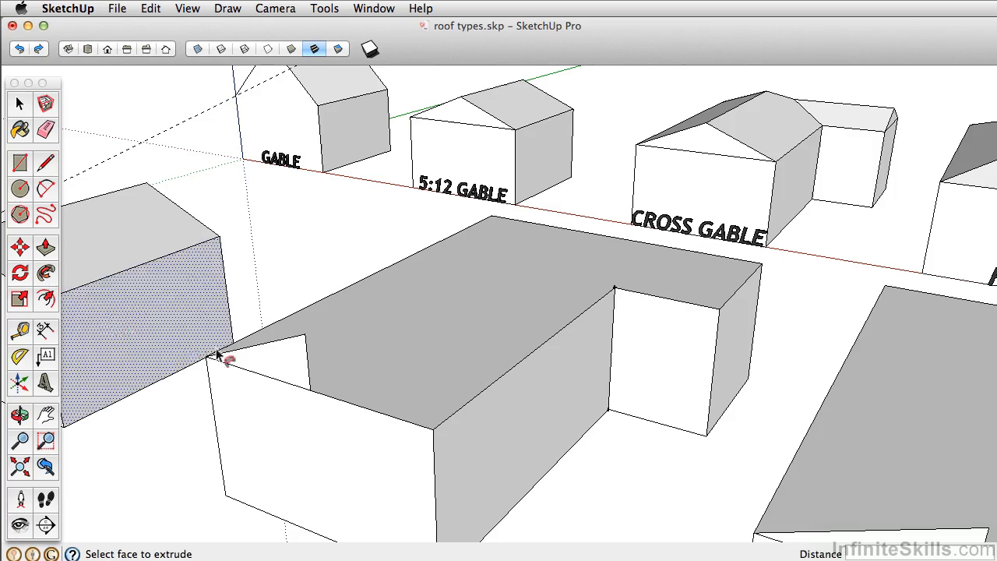
left_click(285, 359)
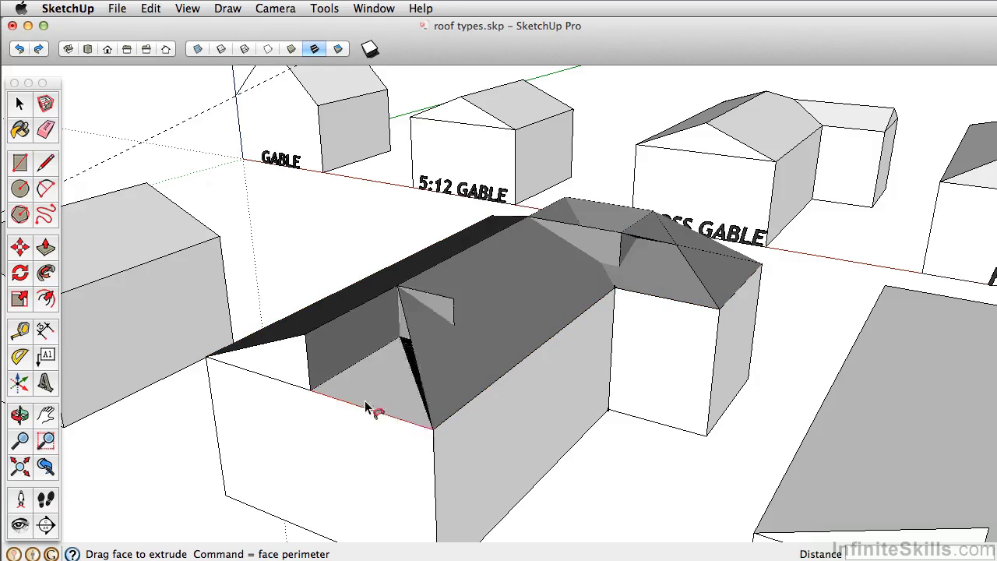
left_click(209, 365)
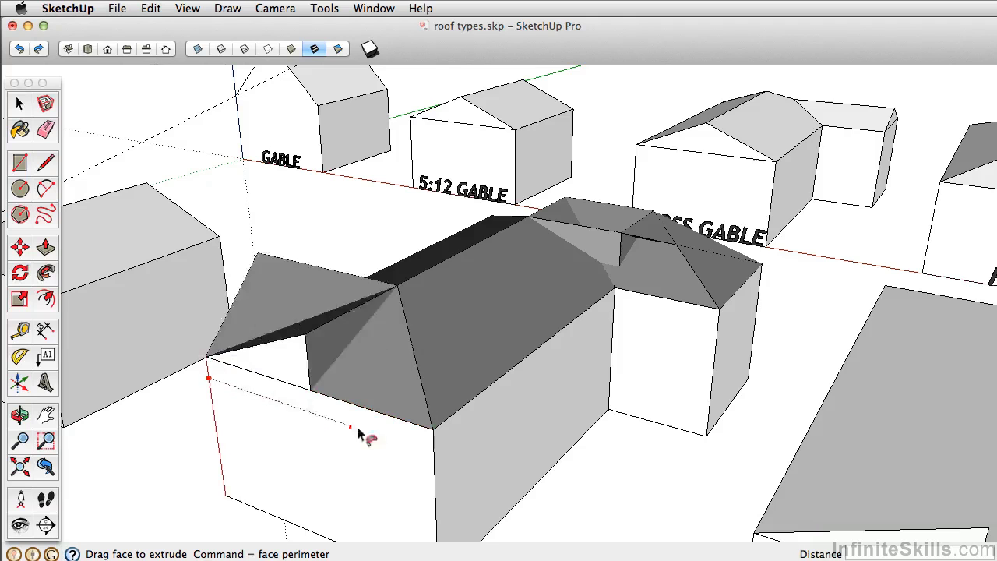
left_click_drag(371, 438, 437, 438)
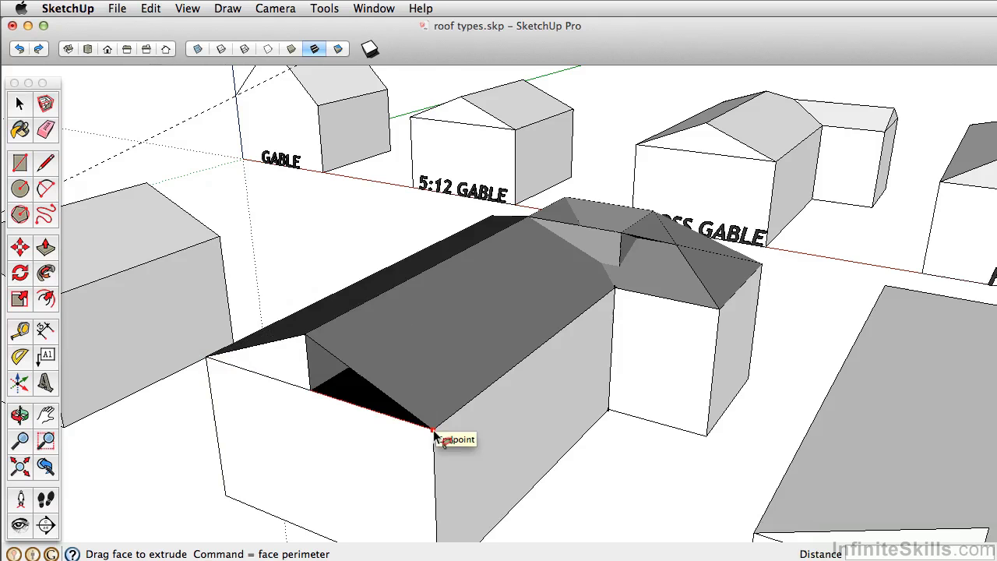
left_click_drag(435, 438, 436, 437)
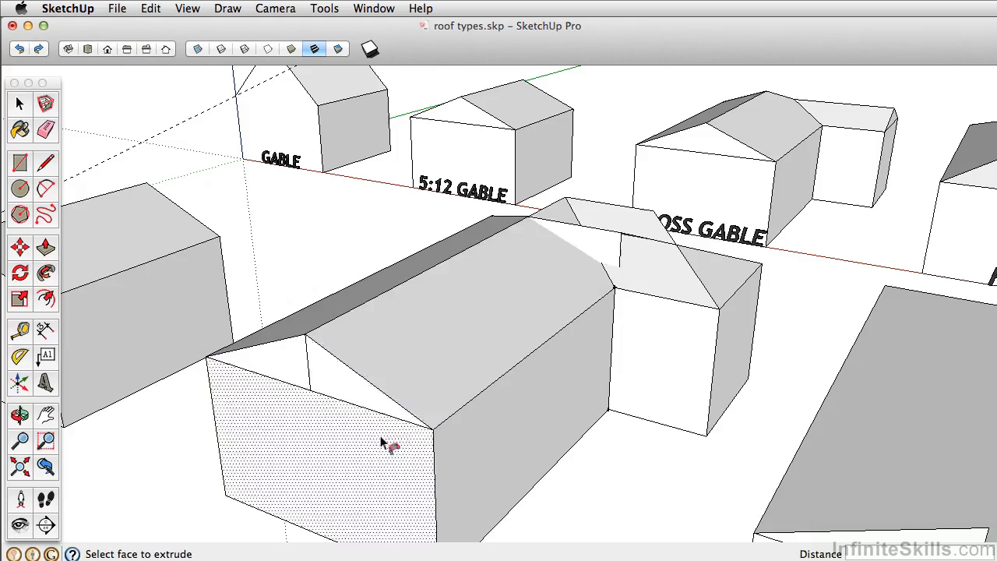
- Erase the stray diagonal and splitting edges at the roof intersection, undoing the accidental face deletion
middle_click_drag(478, 312, 470, 356)
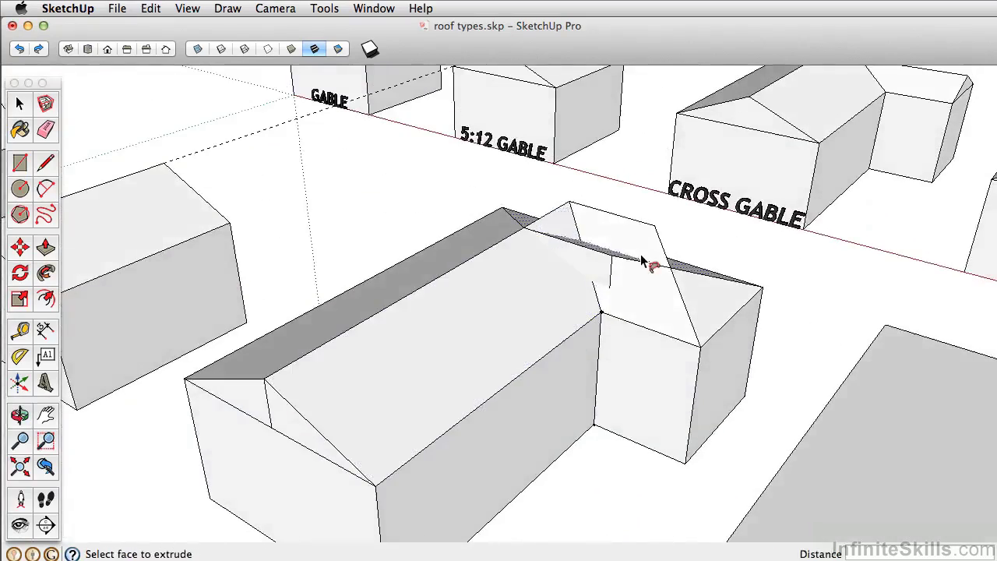
middle_click_drag(659, 263, 479, 338)
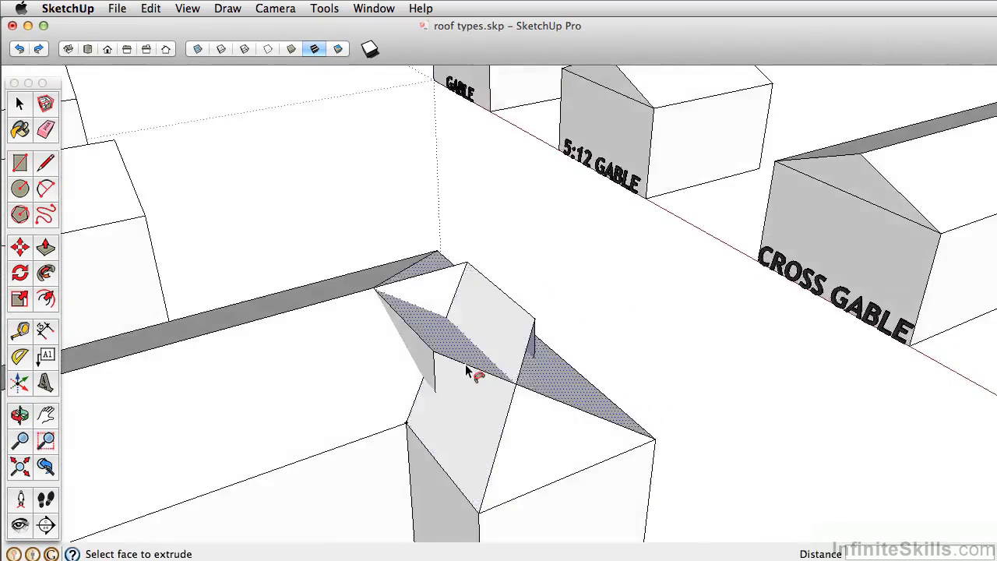
scroll(468, 372, "up", 2)
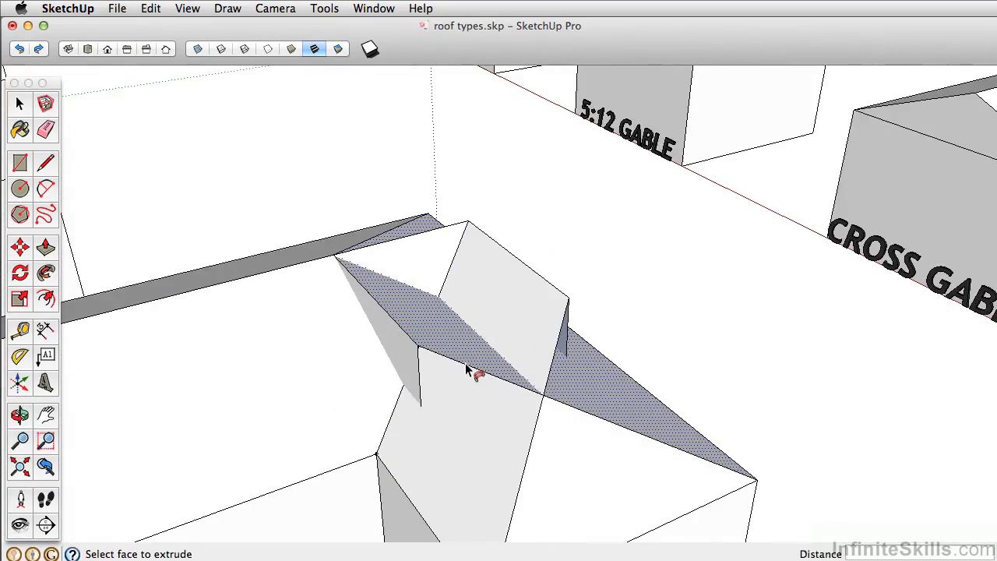
left_click(45, 129)
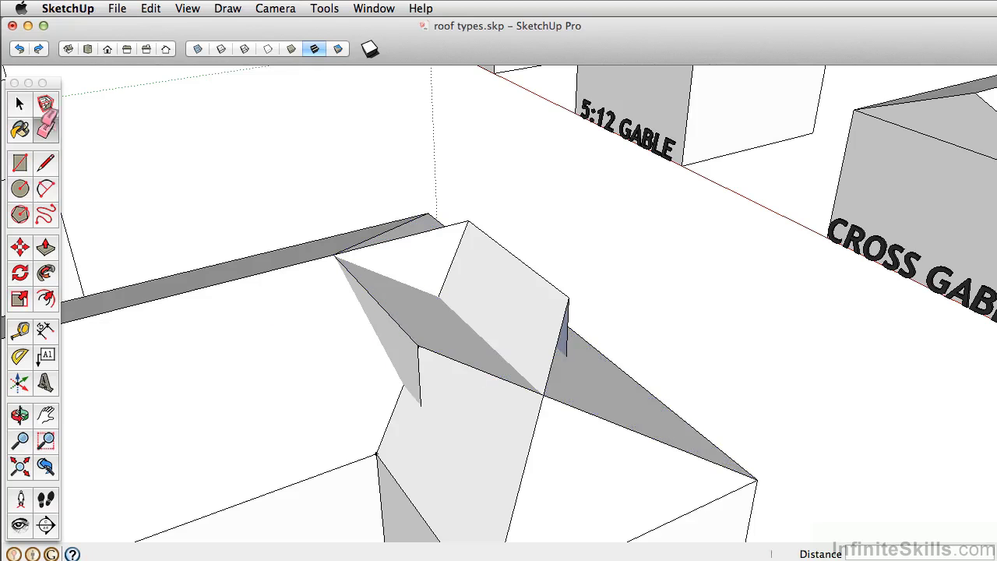
left_click(382, 299)
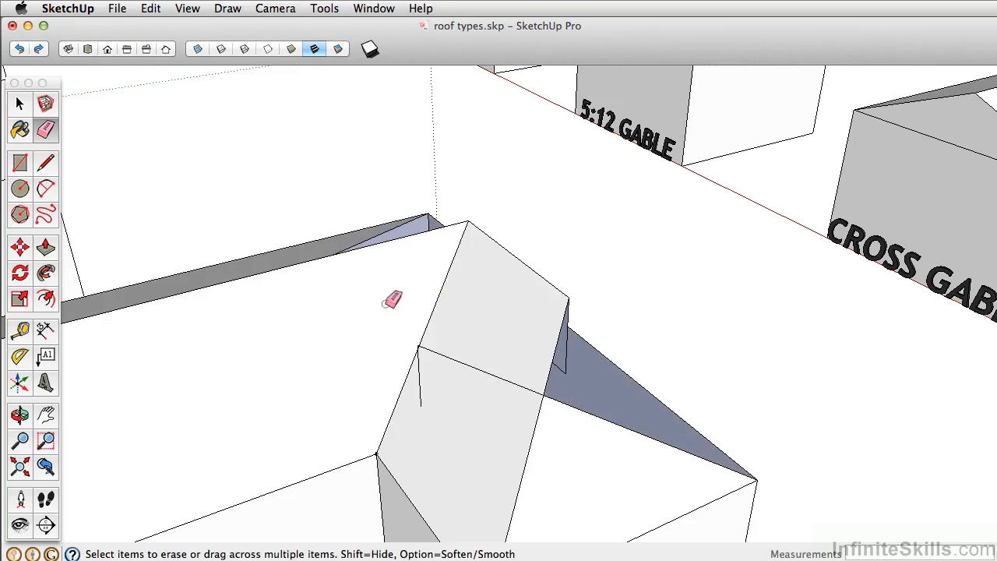
left_click(431, 352)
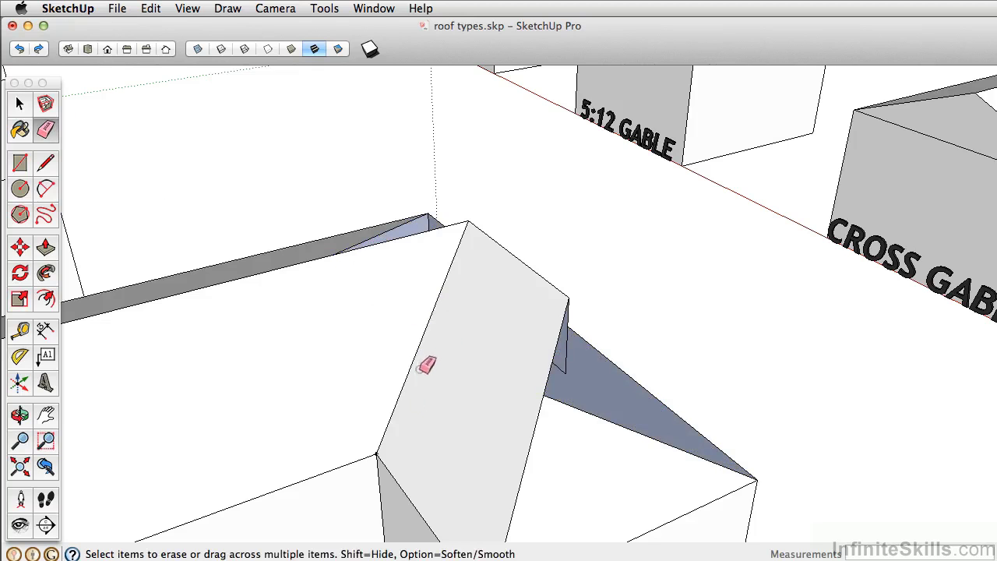
left_click_drag(571, 295, 578, 293)
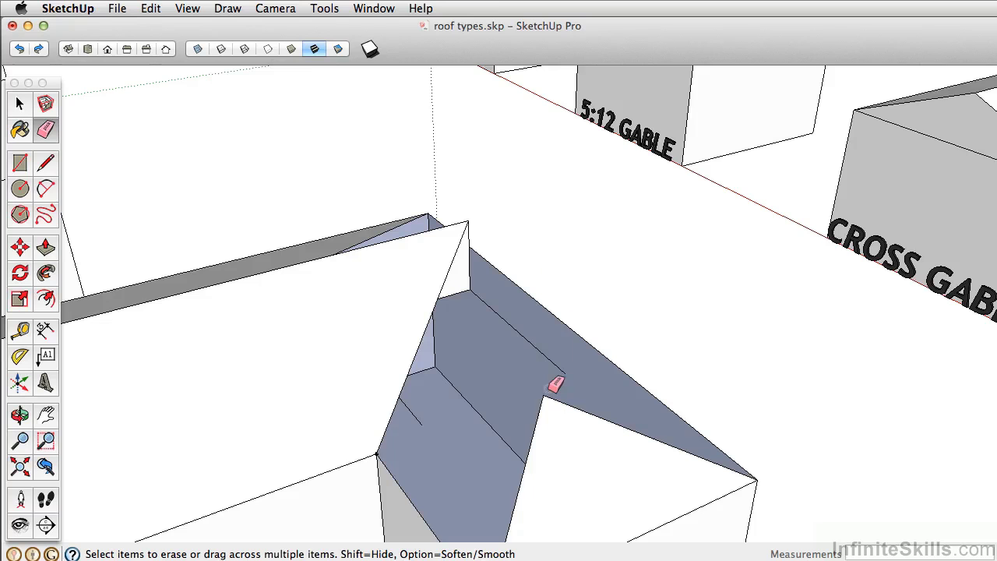
key("super+z")
key("super+z")
key("o")
left_click_drag(510, 337, 626, 408)
key("e")
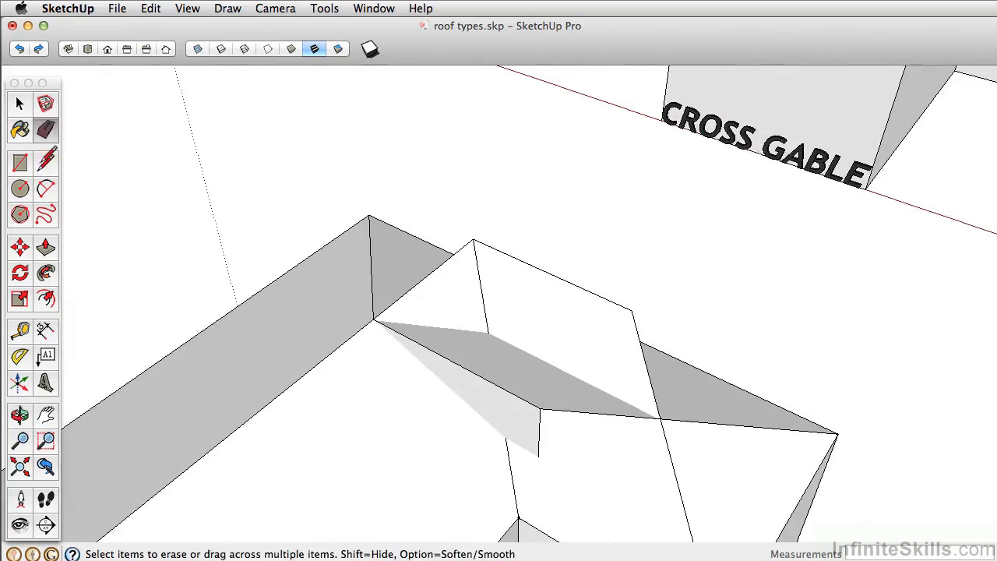
- Draw a line from the roof endpoint to the corner to split the junction face
left_click(44, 163)
left_click(660, 419)
key("Escape")
left_click(488, 332)
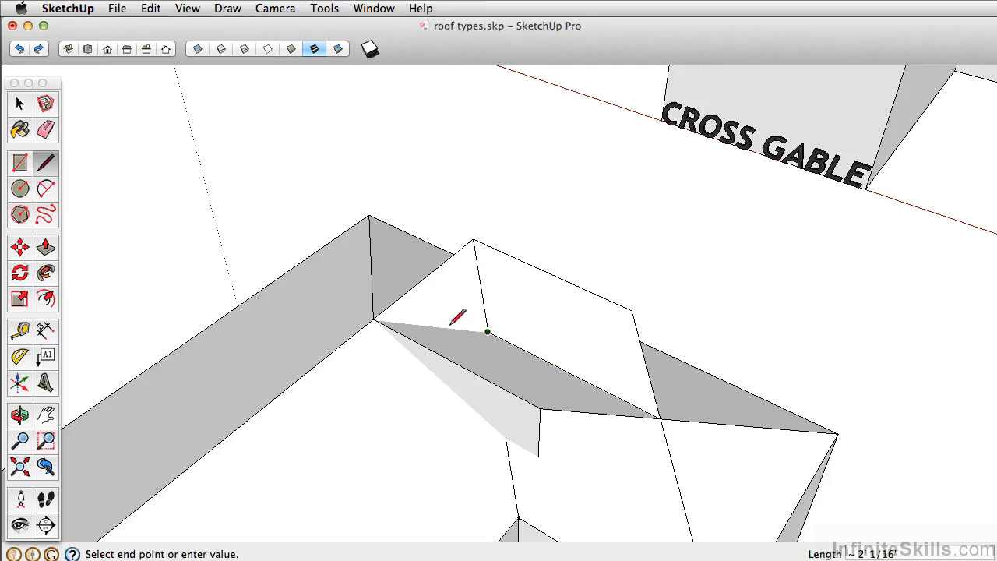
left_click(374, 319)
middle_click_drag(382, 363, 597, 339)
- Erase the leftover roof triangles, the box's edges and inner faces, and two stray lines on the roof
key("space")
left_click(420, 350)
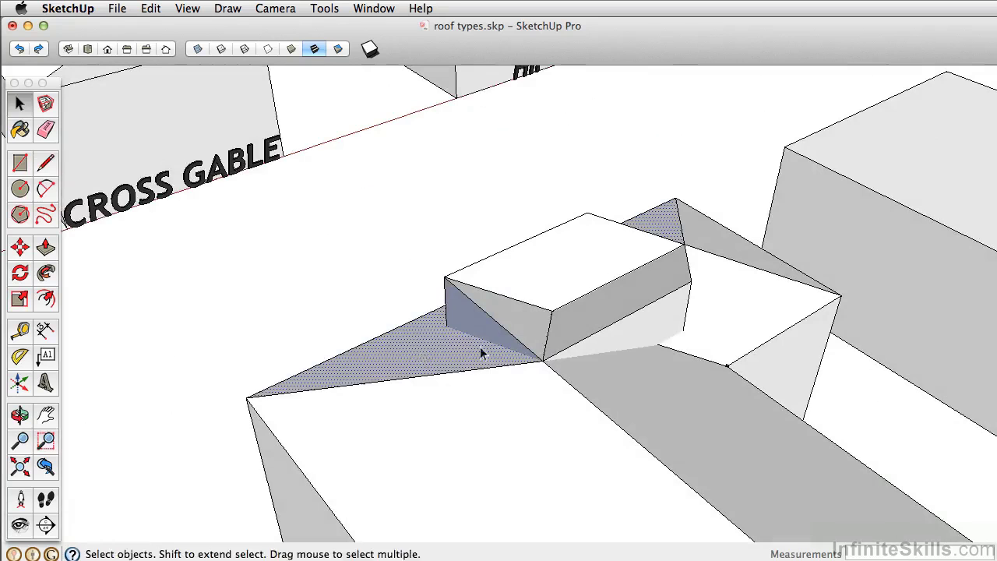
middle_click_drag(512, 345, 493, 360)
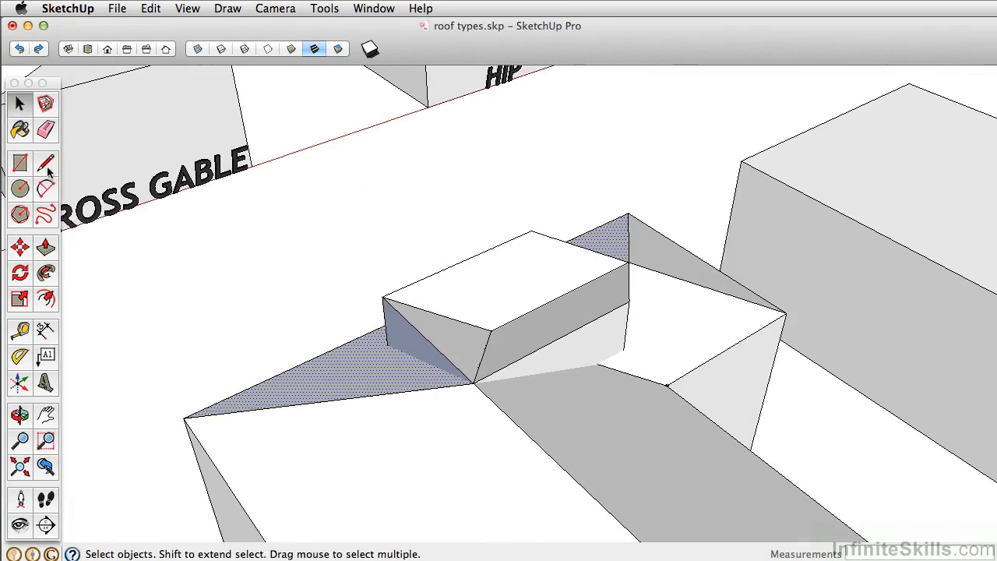
left_click(45, 130)
mouse_move(499, 320)
middle_mouse_down()
mouse_move(494, 329)
mouse_move(640, 388)
mouse_move(608, 382)
middle_mouse_up()
left_click(486, 374)
left_click(523, 340)
middle_click_drag(566, 352, 450, 353)
left_click_drag(450, 353, 619, 322)
left_click(579, 254)
left_click(519, 260)
mouse_move(520, 260)
middle_mouse_down()
mouse_move(463, 223)
mouse_move(364, 122)
mouse_move(363, 104)
middle_mouse_up()
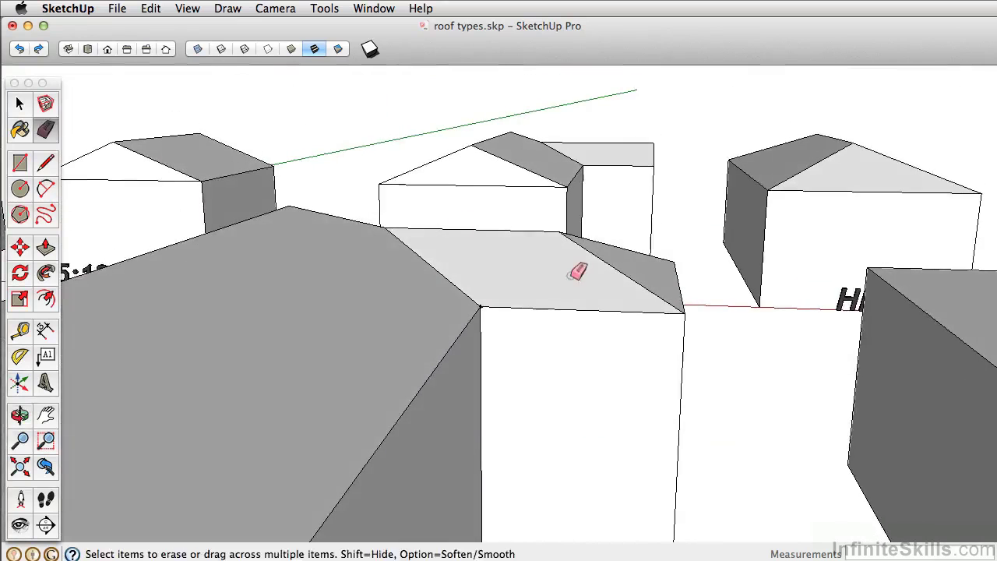
mouse_move(574, 272)
middle_mouse_down()
mouse_move(548, 382)
mouse_move(532, 324)
mouse_move(597, 341)
middle_mouse_up()
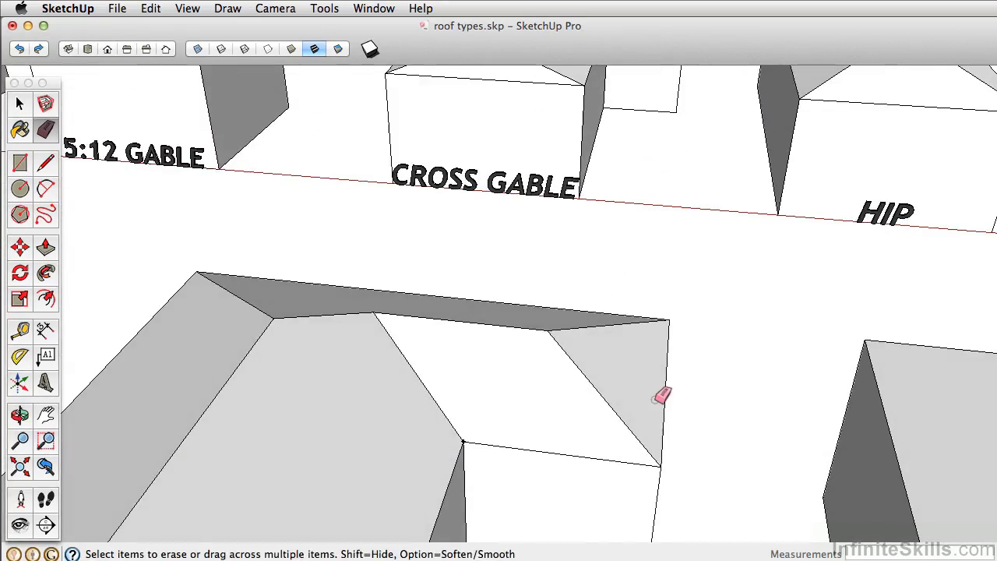
- Move the wing's ridge endpoint to the roof's outer corner so that roof face slopes
mouse_move(661, 395)
middle_mouse_down()
mouse_move(621, 424)
mouse_move(579, 383)
mouse_move(576, 366)
middle_mouse_up()
left_click(19, 248)
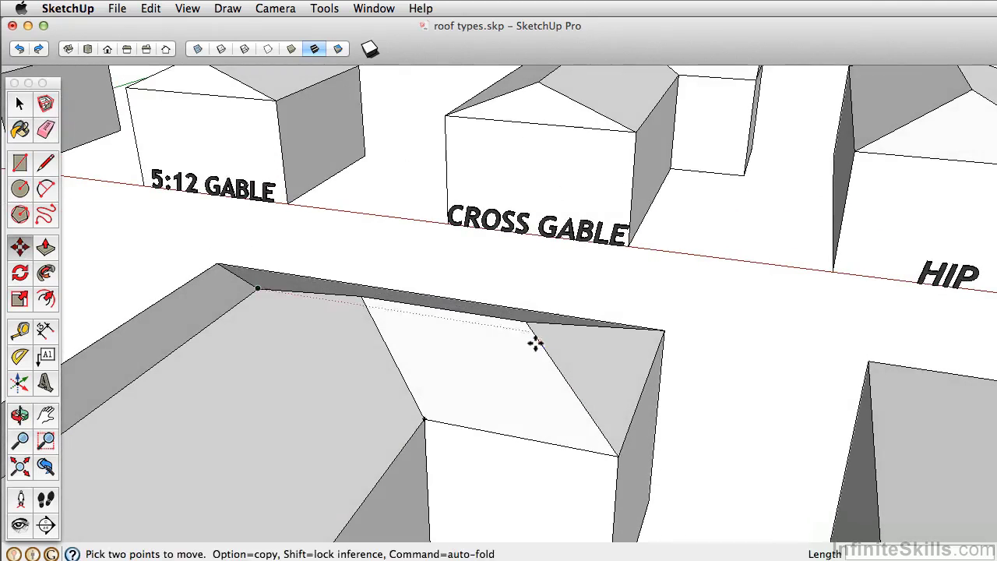
left_click_drag(529, 321, 661, 333)
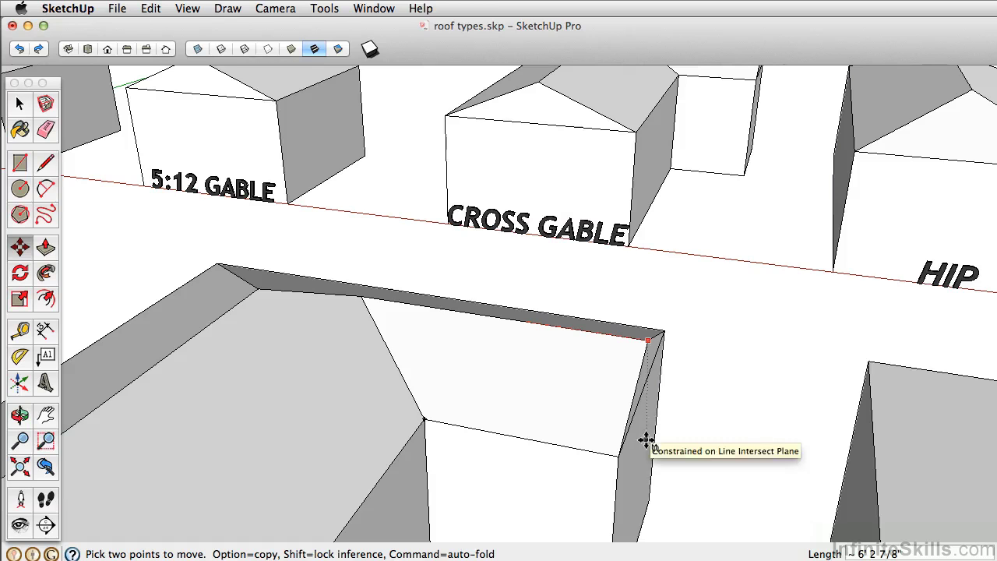
left_click(647, 441)
middle_click_drag(634, 400, 574, 316)
scroll(561, 317, "up", 4)
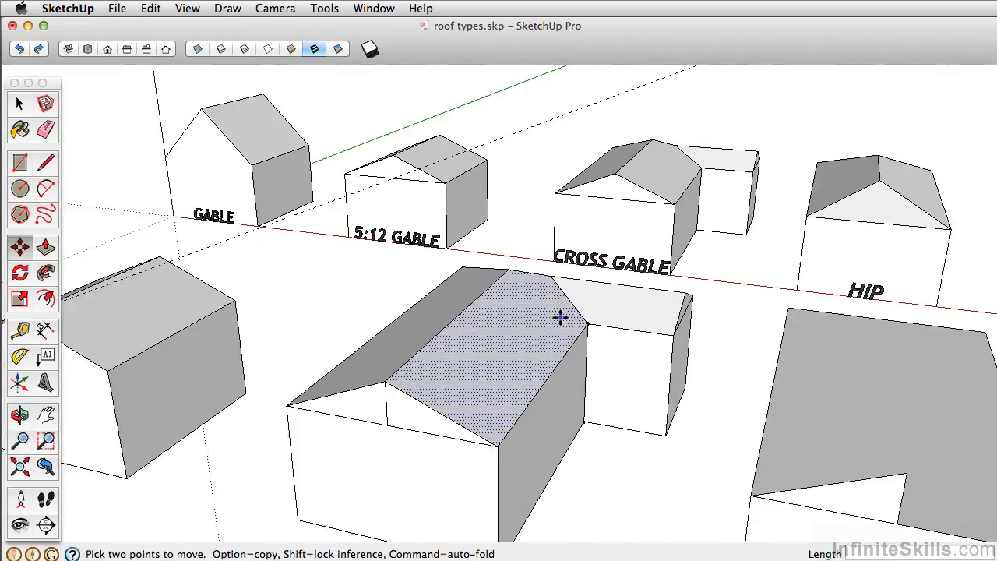
- Erase the leftover edge segments on the front building's gable end
left_click(46, 131)
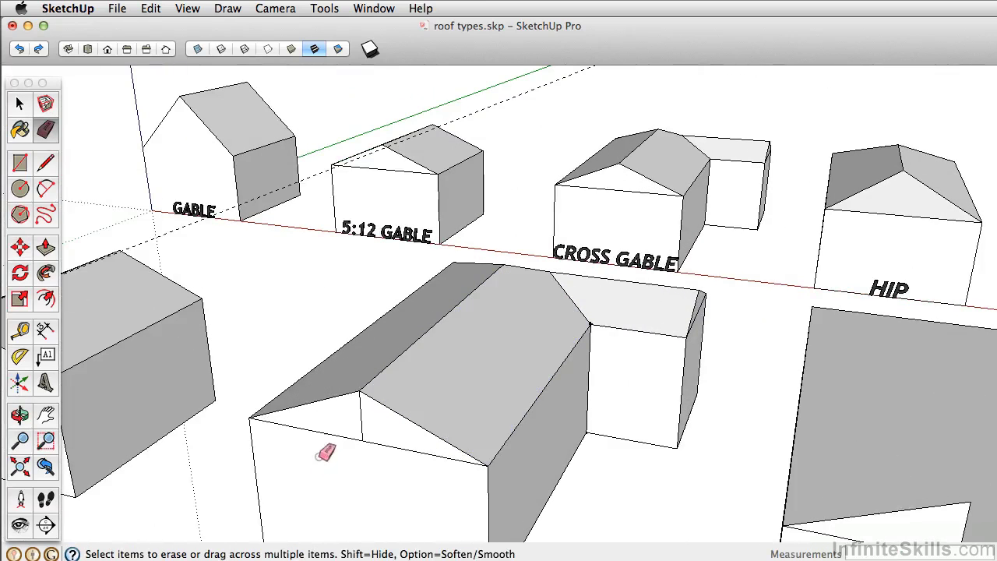
left_click(337, 437)
left_click(361, 421)
left_click(381, 444)
- Erase both halves of the eave line across the Cross Gable front
mouse_move(700, 326)
middle_mouse_down()
mouse_move(537, 305)
mouse_move(518, 354)
mouse_move(618, 330)
middle_mouse_up()
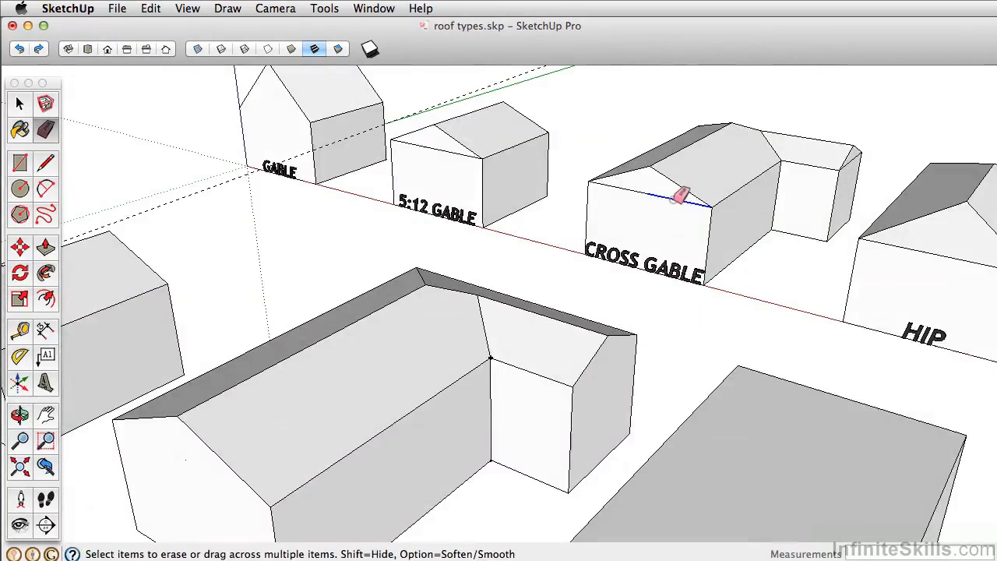
left_click(681, 196)
left_click(646, 190)
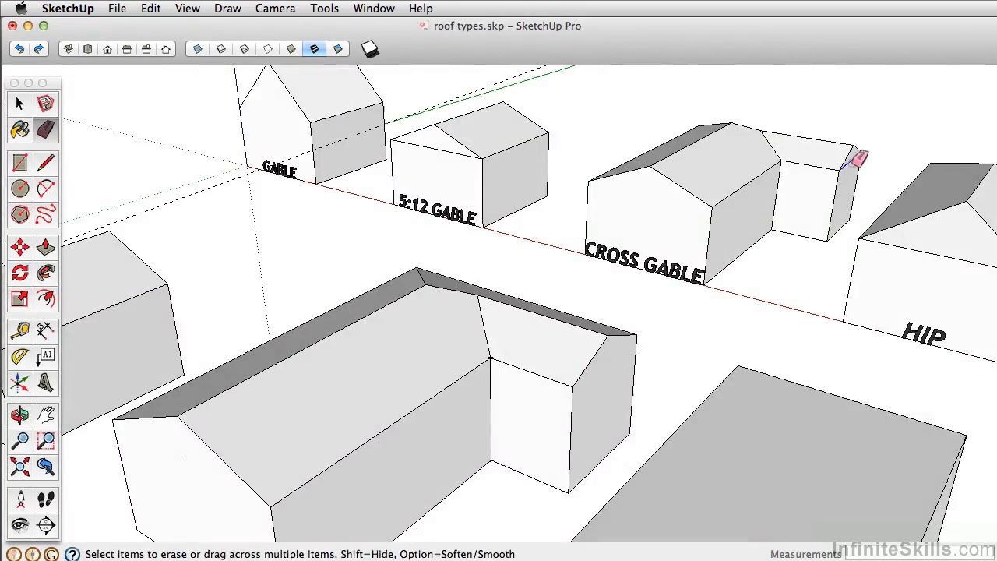
mouse_move(639, 229)
middle_mouse_down()
mouse_move(436, 356)
mouse_move(470, 341)
mouse_move(214, 286)
mouse_move(463, 327)
mouse_move(423, 318)
mouse_move(451, 345)
mouse_move(201, 323)
middle_mouse_up()
- Follow Me the gable triangle around the rectangular building's top, creating a hip roof
left_click(20, 106)
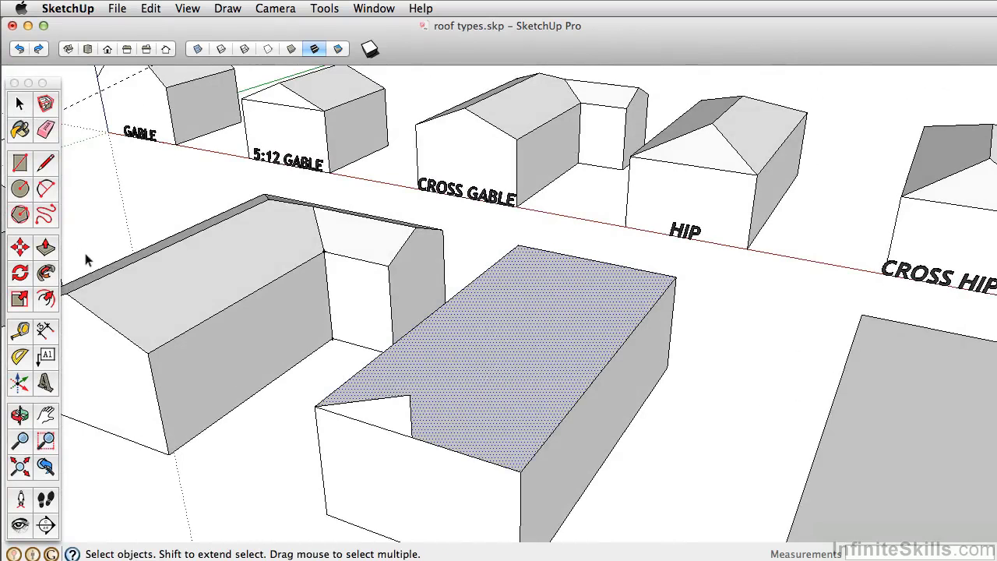
left_click(45, 272)
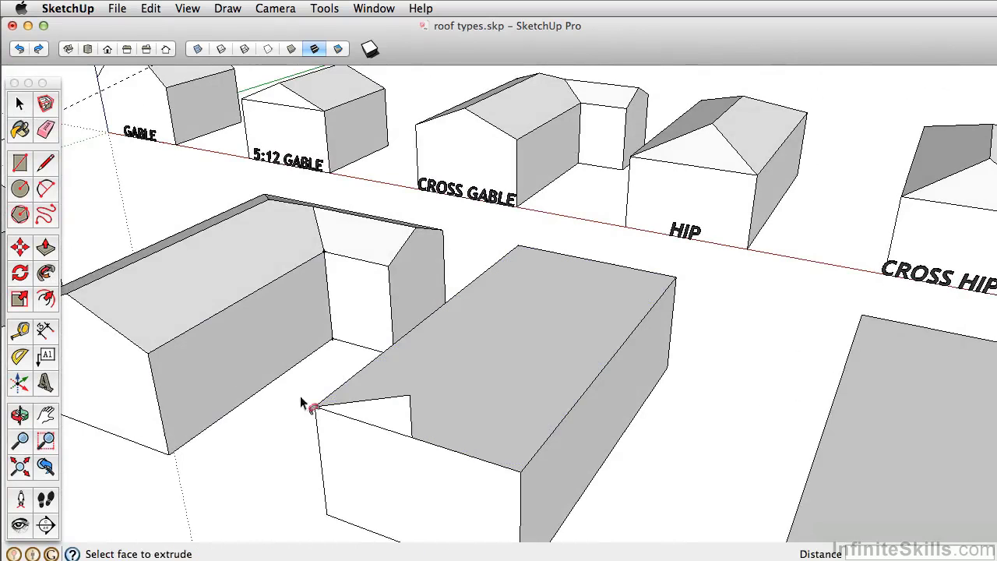
double_click(387, 419)
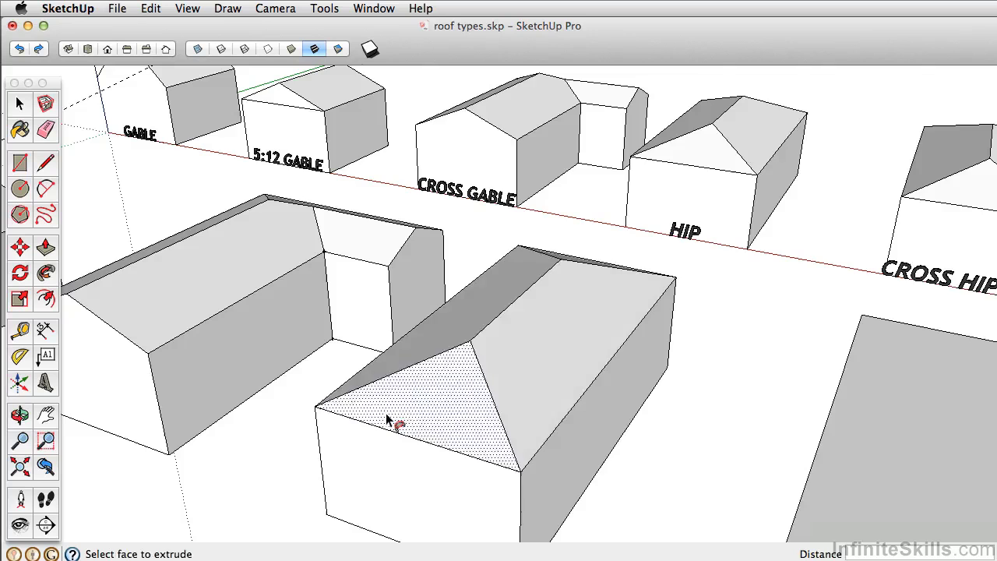
middle_click_drag(389, 418, 530, 439)
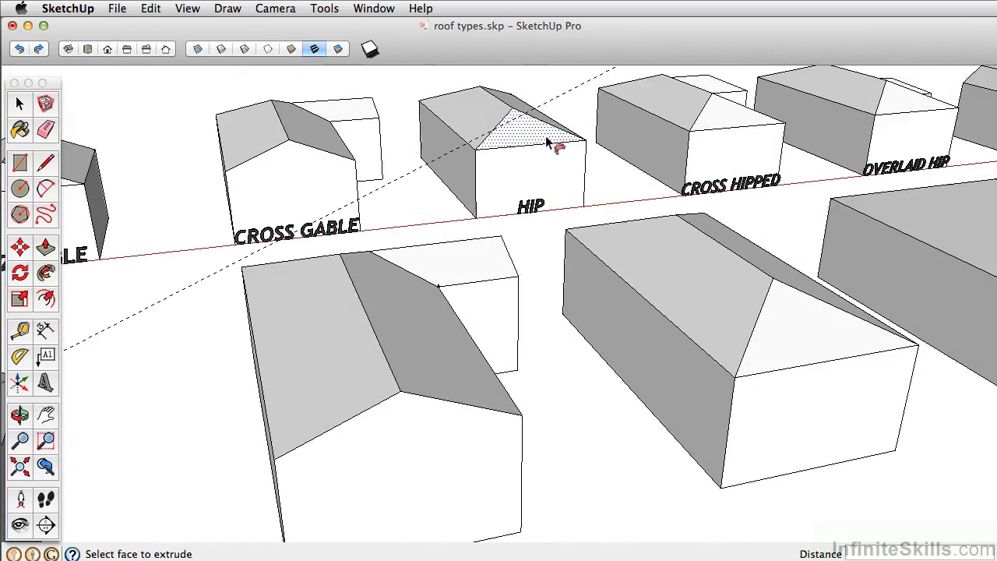
- Sweep the gable triangle around the L-shaped building's top for a cross-hipped roof
middle_click_drag(621, 205, 590, 383)
key("space")
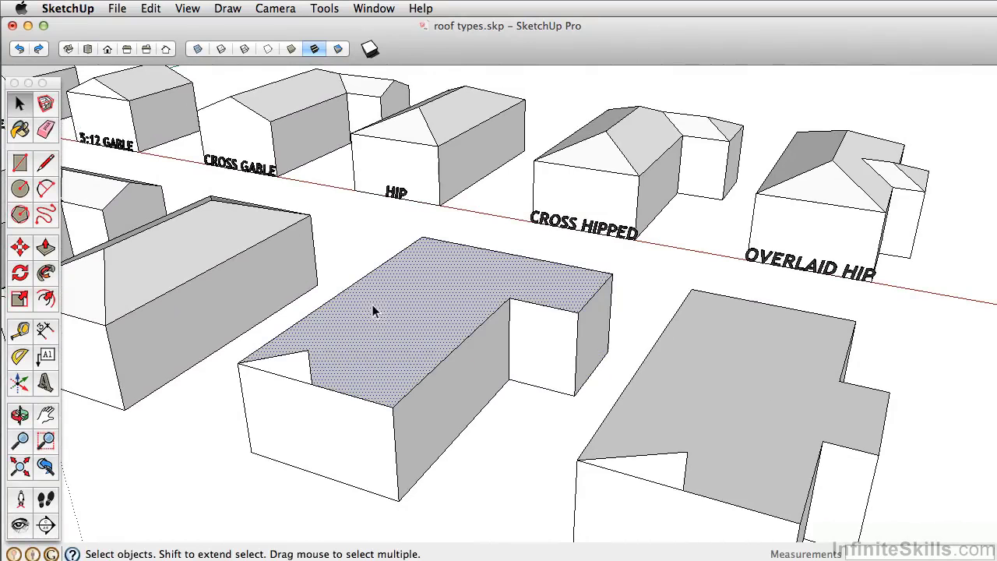
left_click(46, 271)
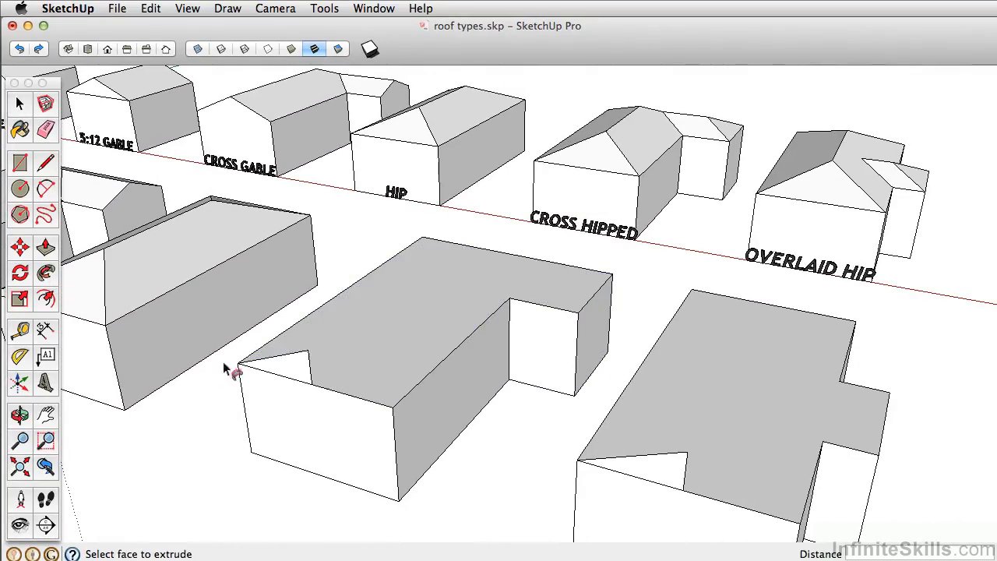
left_click(289, 373)
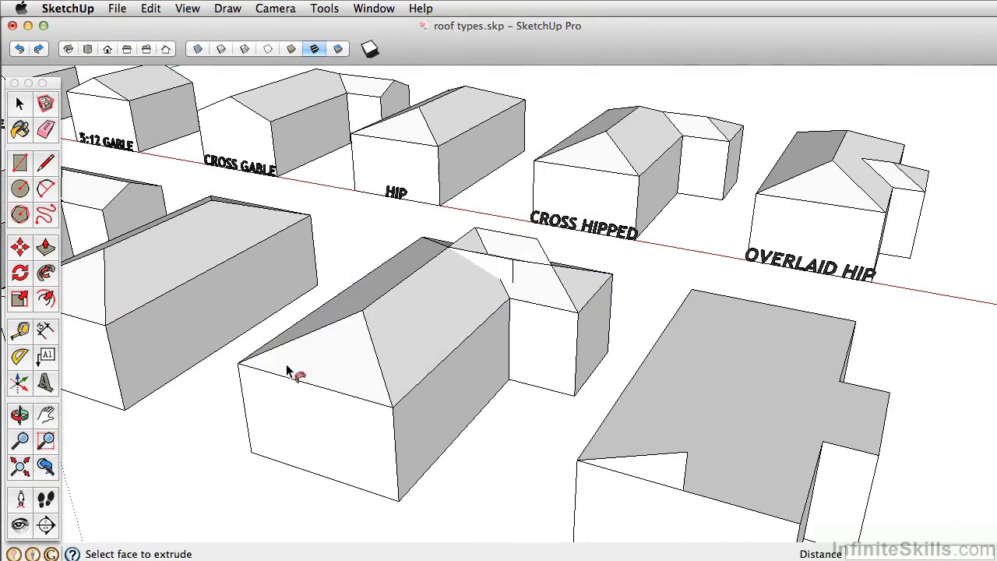
middle_click_drag(528, 305, 445, 278)
- Try Follow Me around the winged building's whole top, then undo it
key("space")
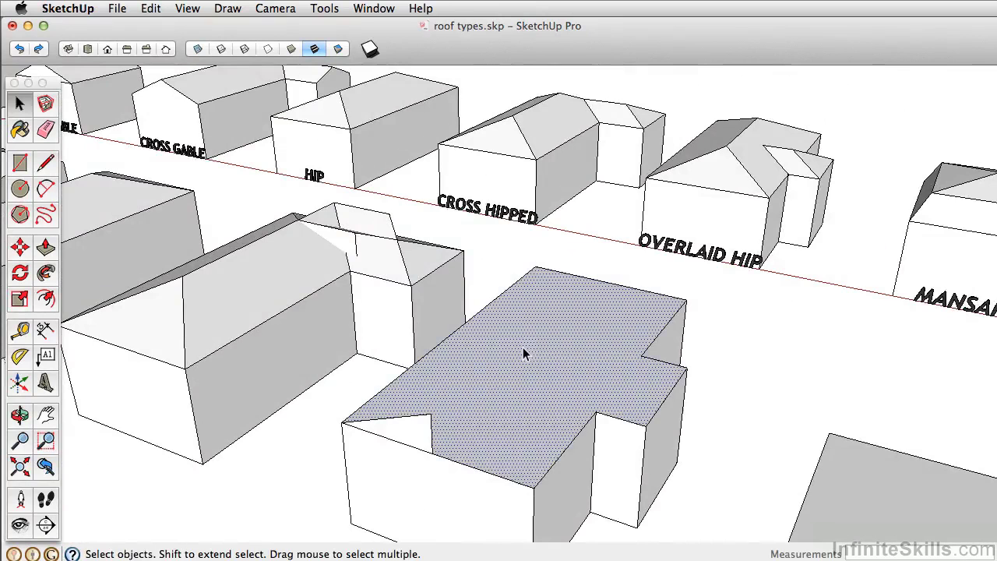
left_click(45, 273)
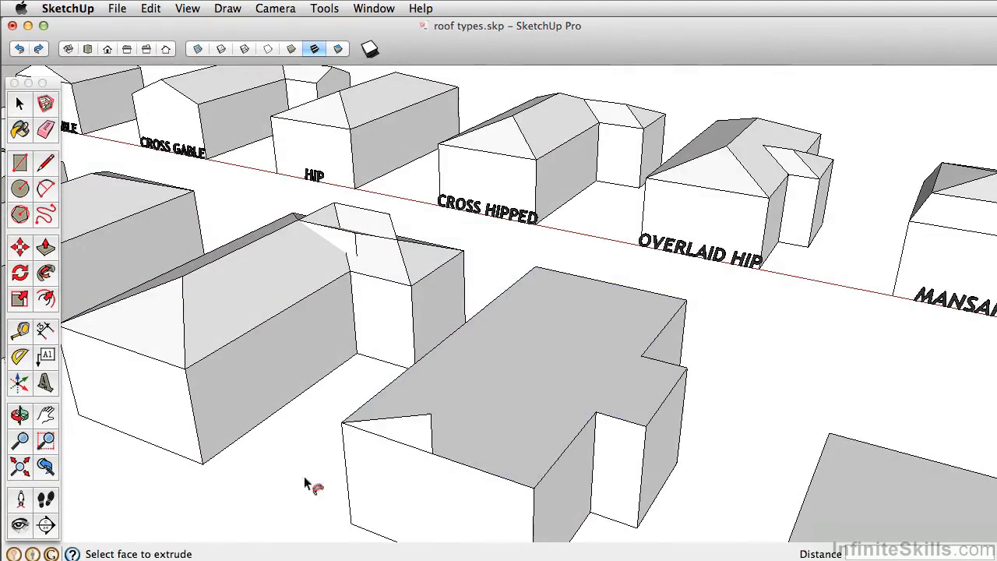
left_click(413, 440)
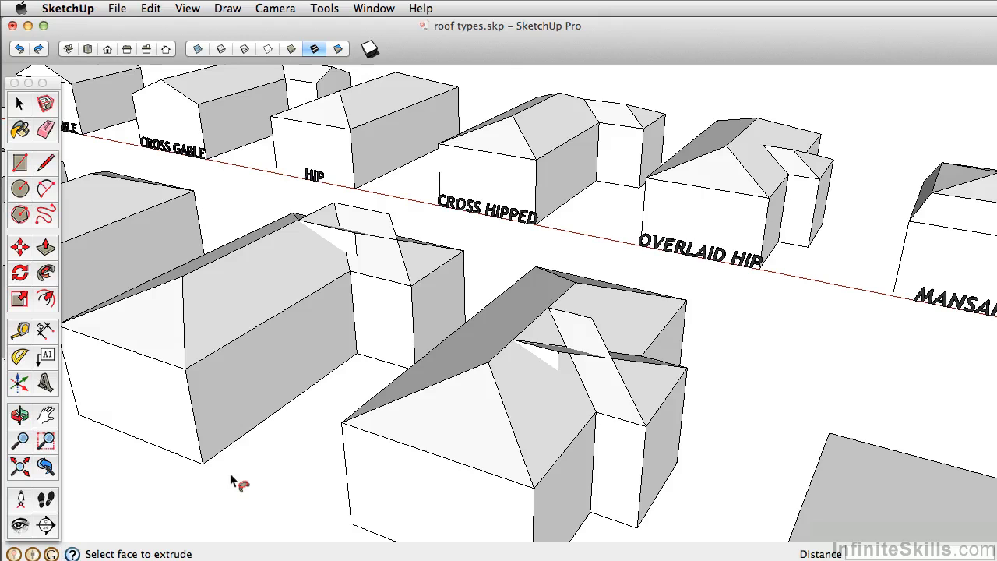
key("super+z")
- Select the front-left, short diagonal and notch top edges, then Follow Me the gable triangle along them
left_click(21, 104)
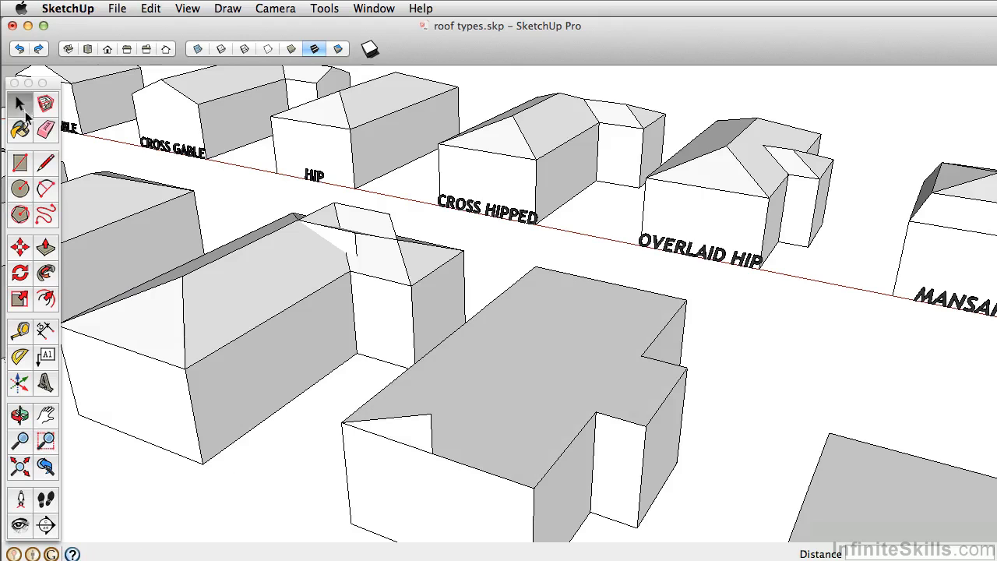
left_click(388, 388)
left_click(670, 326, "shift")
left_click(671, 366, "shift")
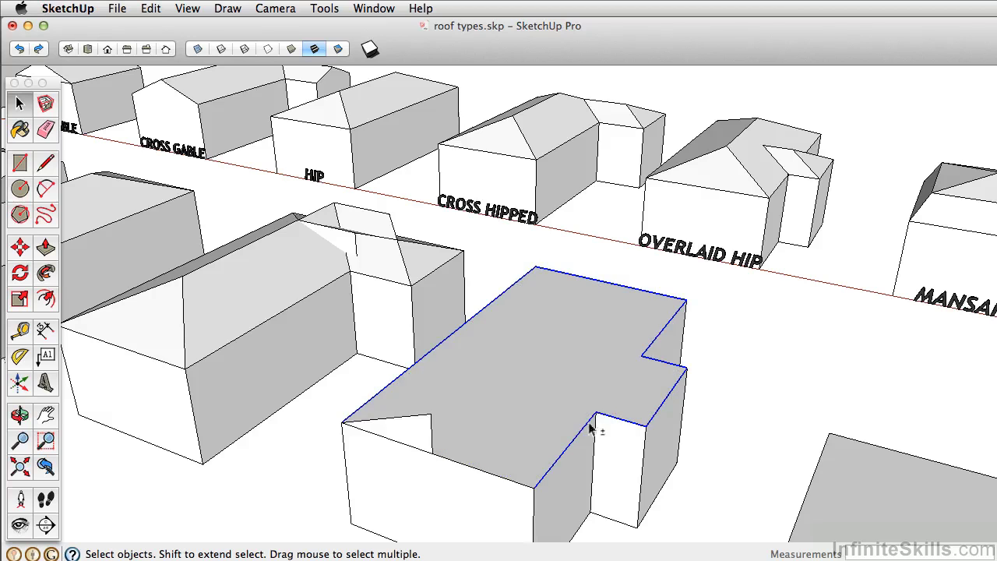
left_click(47, 274)
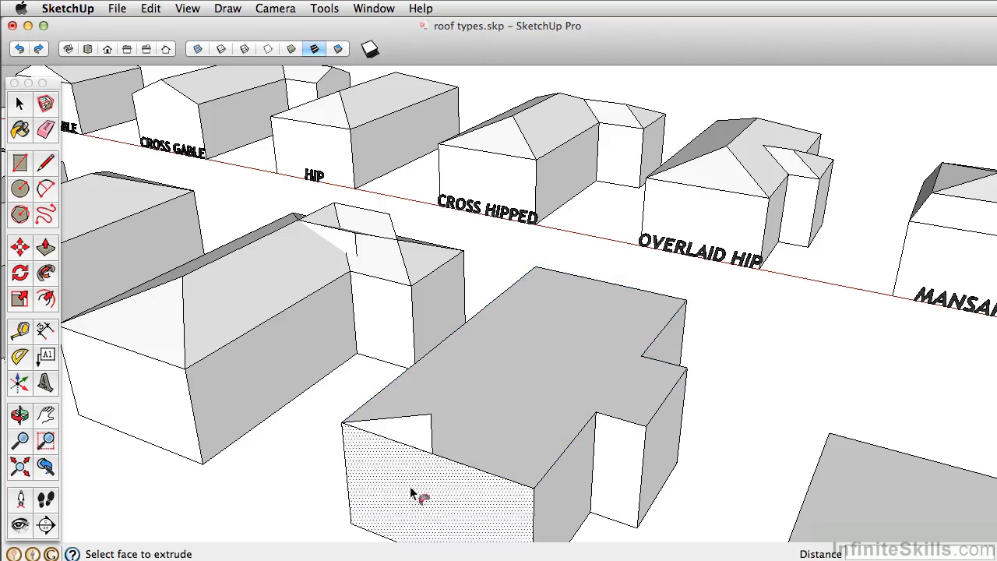
left_click(423, 431)
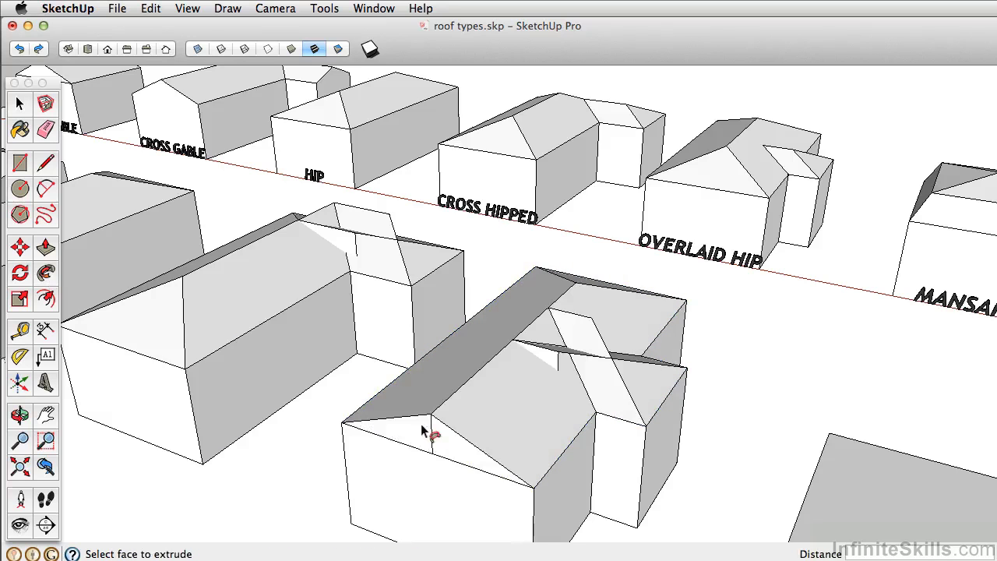
mouse_move(289, 278)
middle_mouse_down()
mouse_move(470, 181)
mouse_move(474, 312)
mouse_move(509, 394)
middle_mouse_up()
- Draw a valley line from the intersection point to the roof edge, splitting the roof face
key("e")
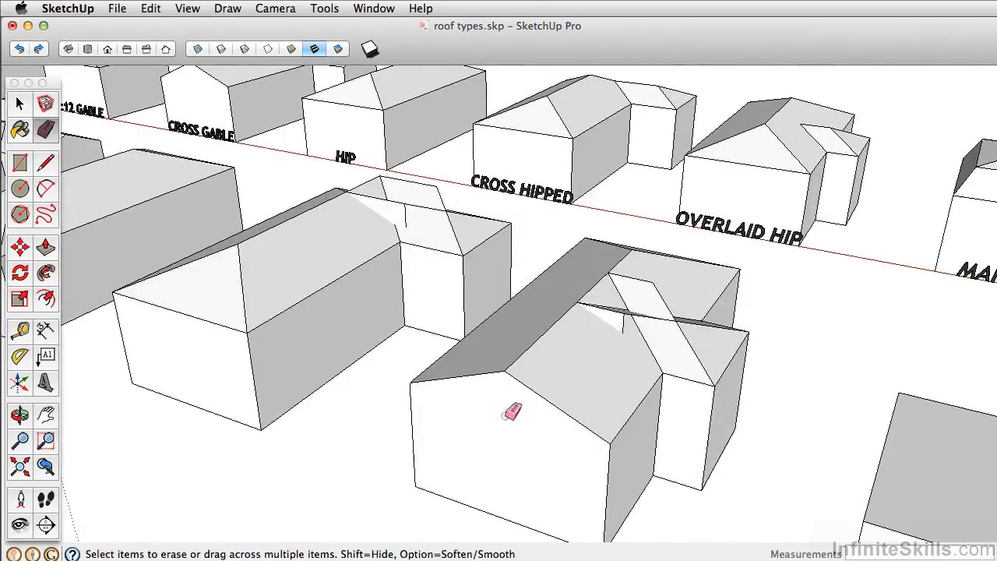
middle_click_drag(631, 337, 602, 378)
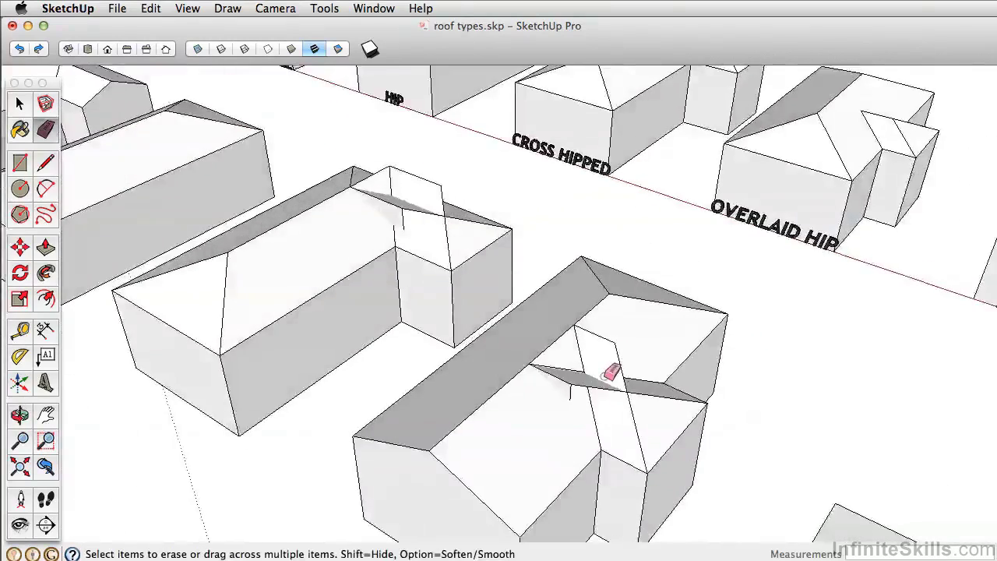
scroll(603, 376, "up", 4)
key("l")
left_click(643, 401)
left_click(567, 353)
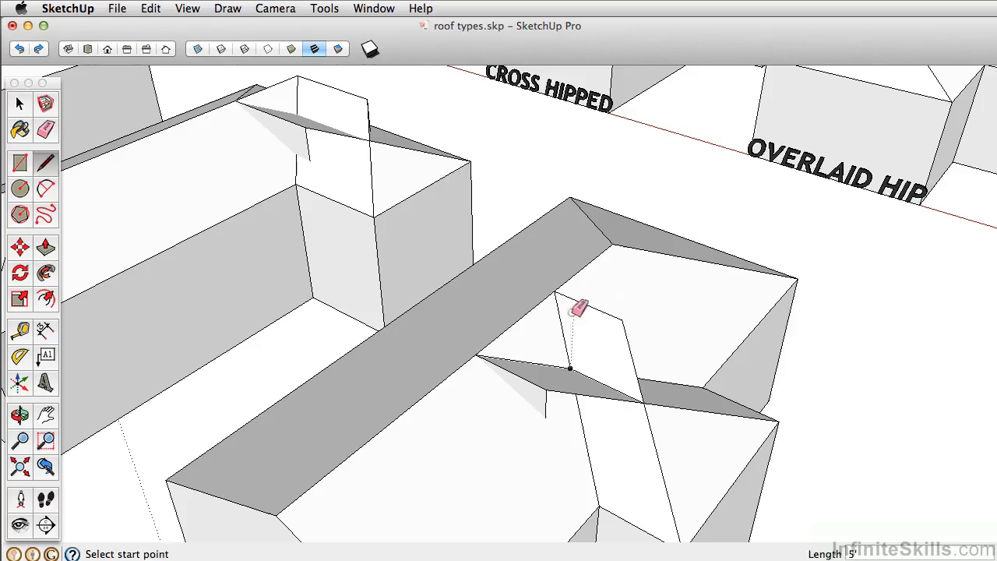
- Erase the stray and overlapping valley edges where the wing meets the hip roof
key("e")
mouse_move(572, 311)
left_mouse_down()
mouse_move(597, 307)
mouse_move(622, 327)
left_mouse_up()
left_click_drag(561, 383, 546, 389)
left_click_drag(530, 356, 580, 353)
mouse_move(583, 353)
middle_mouse_down()
mouse_move(556, 283)
mouse_move(581, 270)
middle_mouse_up()
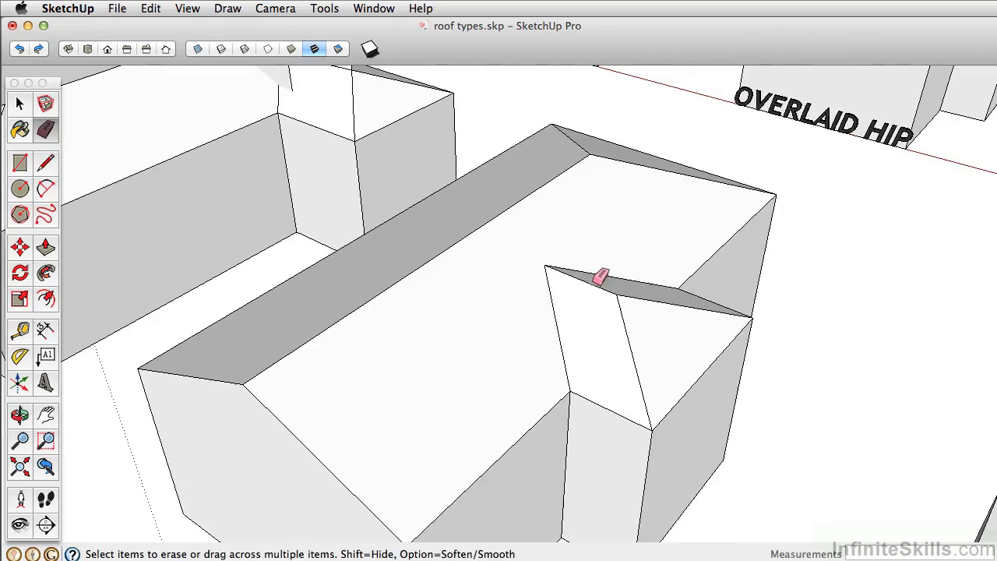
left_click_drag(604, 278, 604, 281)
mouse_move(627, 282)
middle_mouse_down()
mouse_move(657, 299)
mouse_move(573, 294)
mouse_move(378, 231)
mouse_move(585, 276)
mouse_move(608, 269)
middle_mouse_up()
- Redraw an edge from the valley endpoint to the roof edge to close the gap
left_click(52, 164)
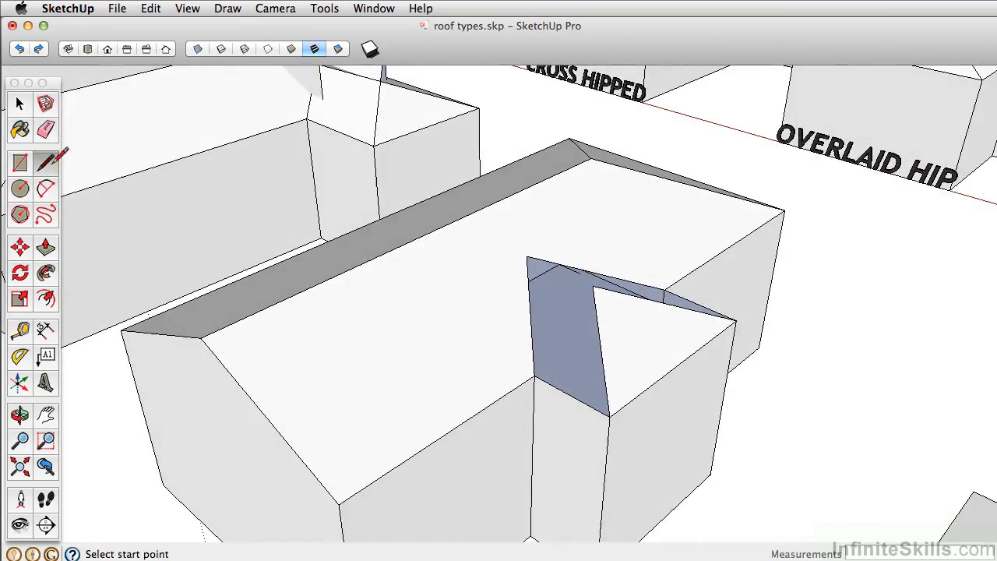
left_click(527, 255)
left_click(665, 289)
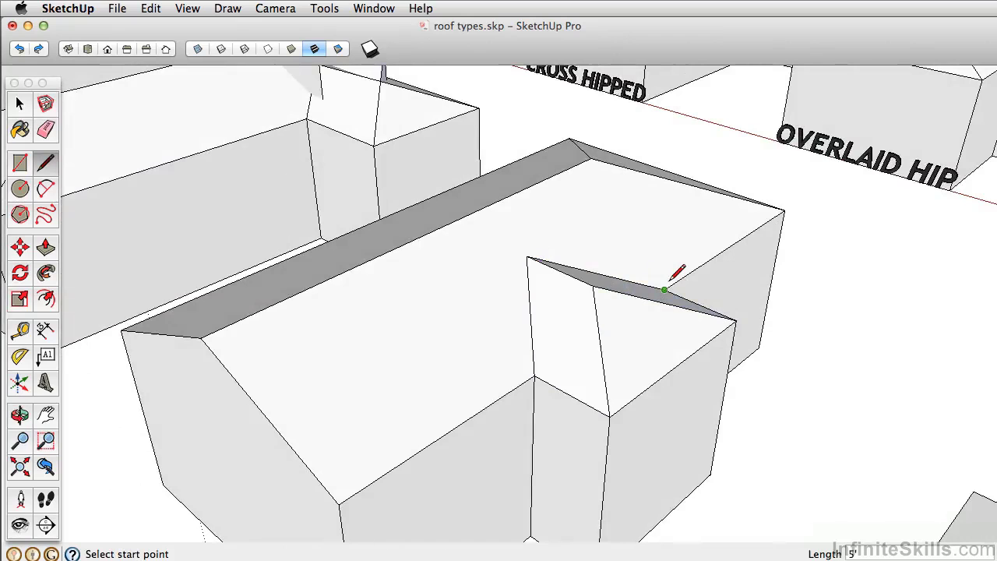